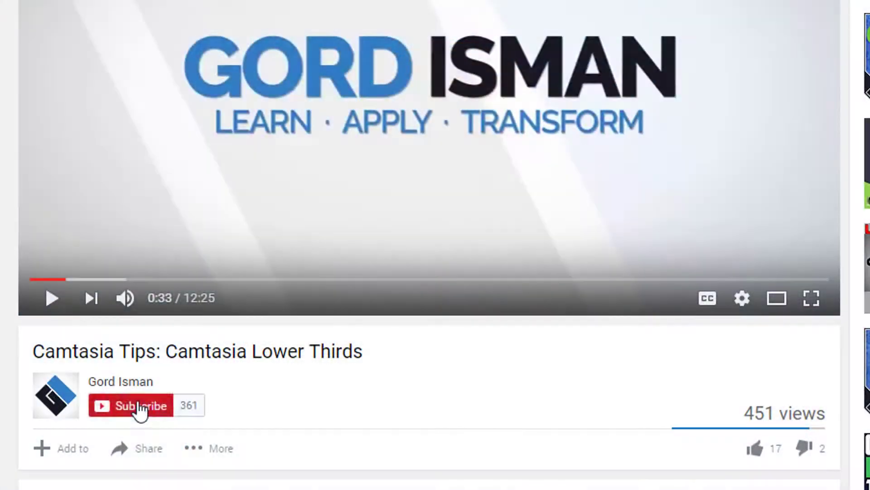
# Subscribe to the tutorial channel and set its bell to 'Send me all notifications'.
pyautogui.click(140, 406)
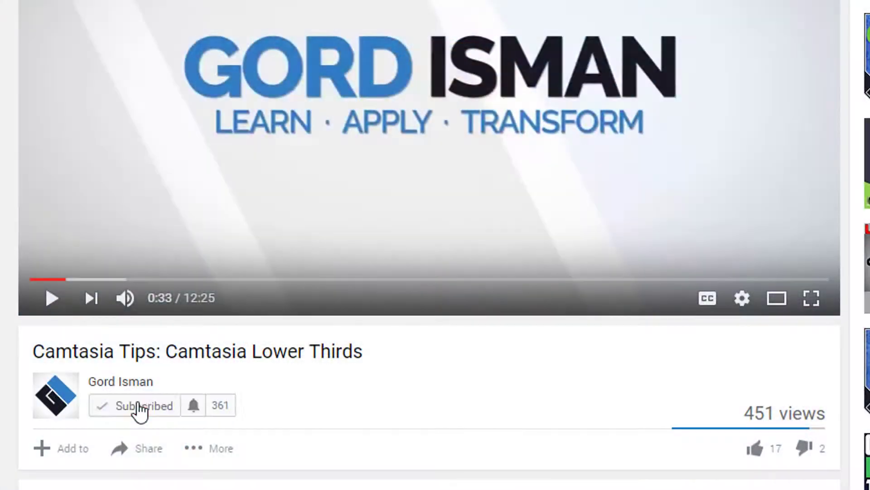
pyautogui.click(199, 408)
pyautogui.click(495, 209)
pyautogui.click(773, 335)
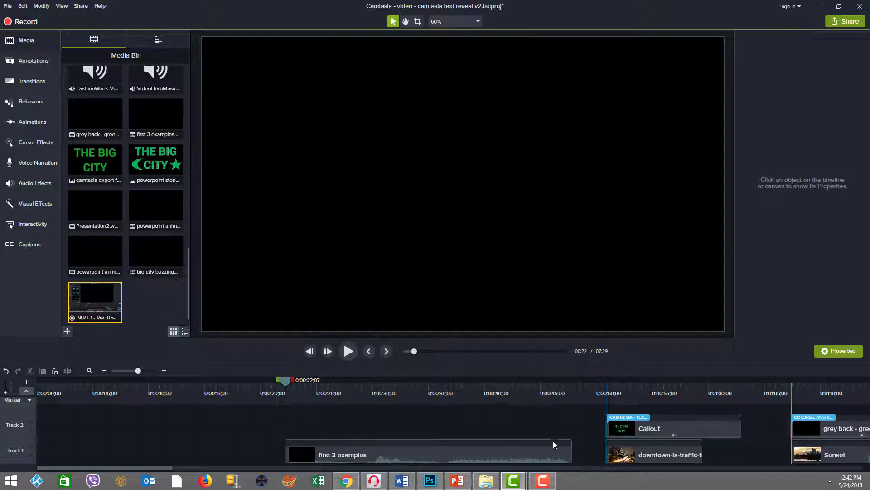
# Play the opening text-reveal examples, stop, and scrub back to THE BIG CITY frame.
pyautogui.click(349, 352)
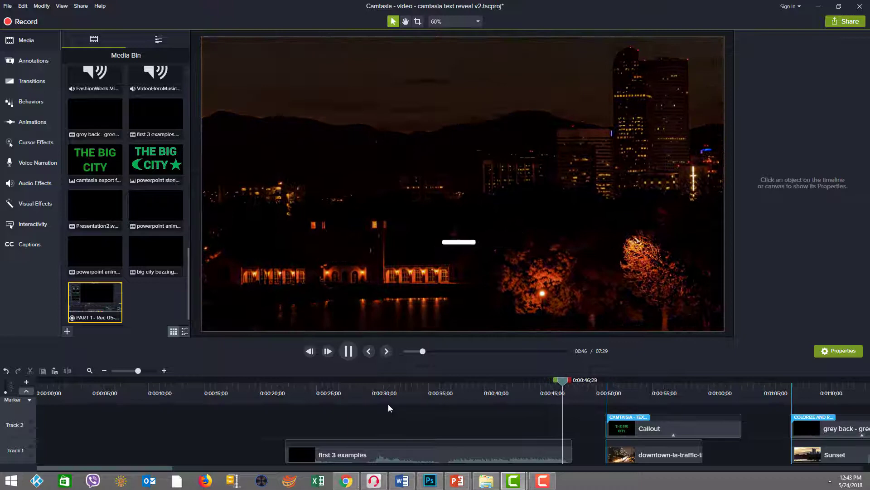
pyautogui.click(349, 352)
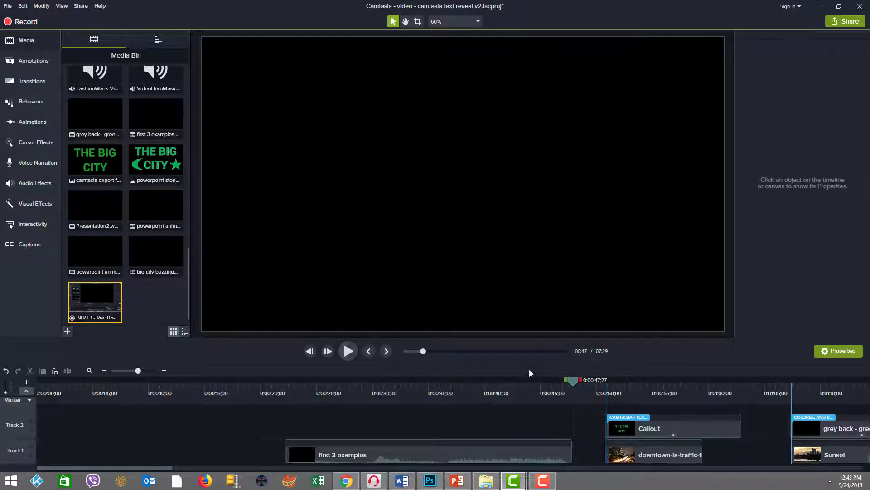
pyautogui.moveTo(573, 381); pyautogui.dragTo(541, 413)
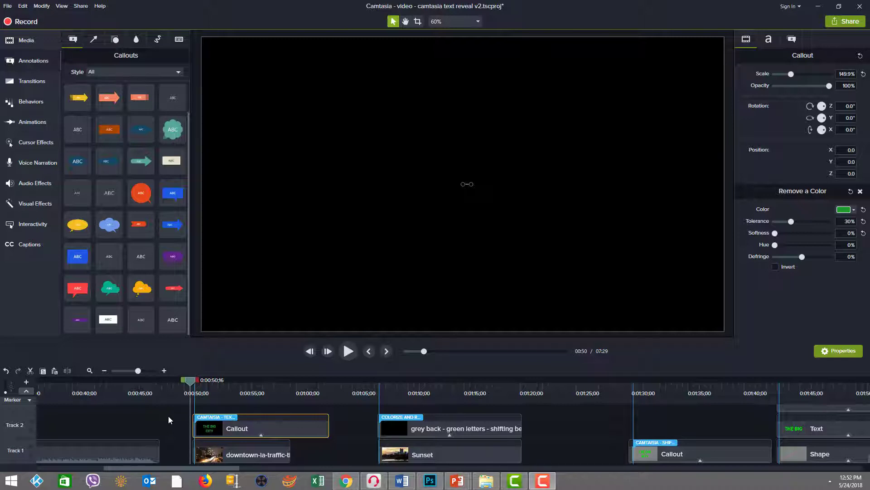
# Scrub the preview to about 0:00:59 on THE BIG CITY text reveal.
pyautogui.moveTo(192, 387); pyautogui.dragTo(285, 399)
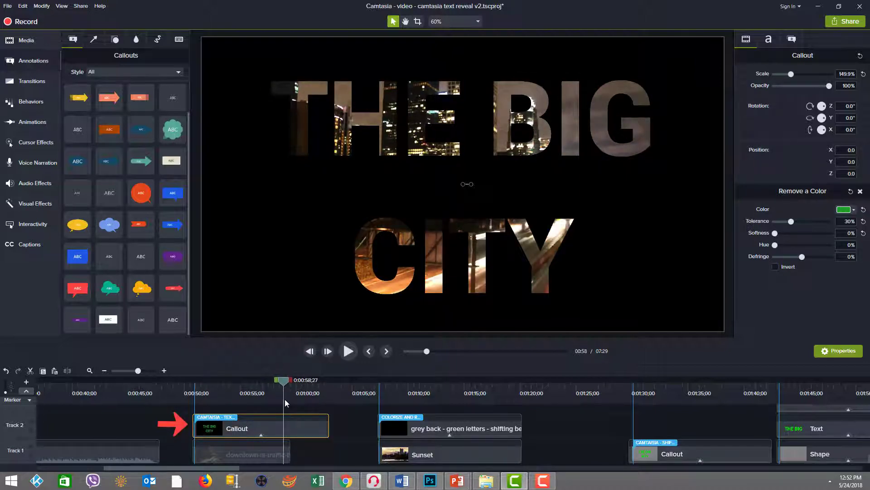
pyautogui.moveTo(285, 399); pyautogui.dragTo(288, 399)
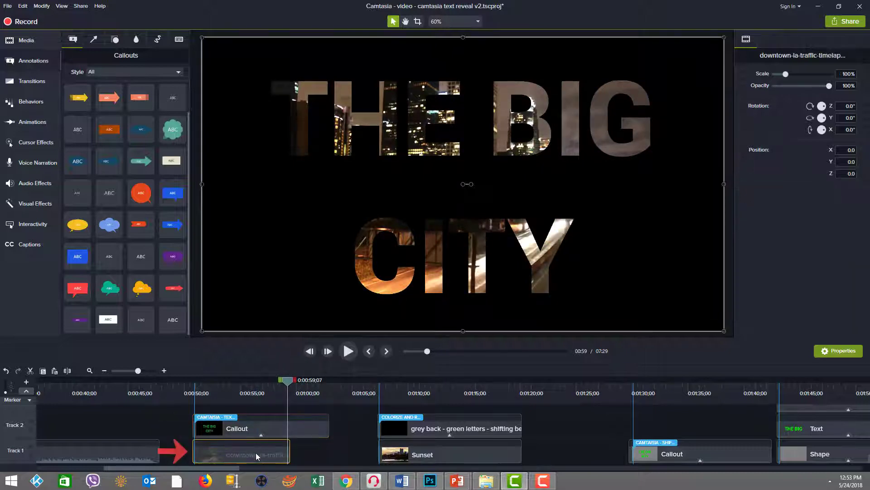
pyautogui.moveTo(270, 430); pyautogui.dragTo(271, 432)
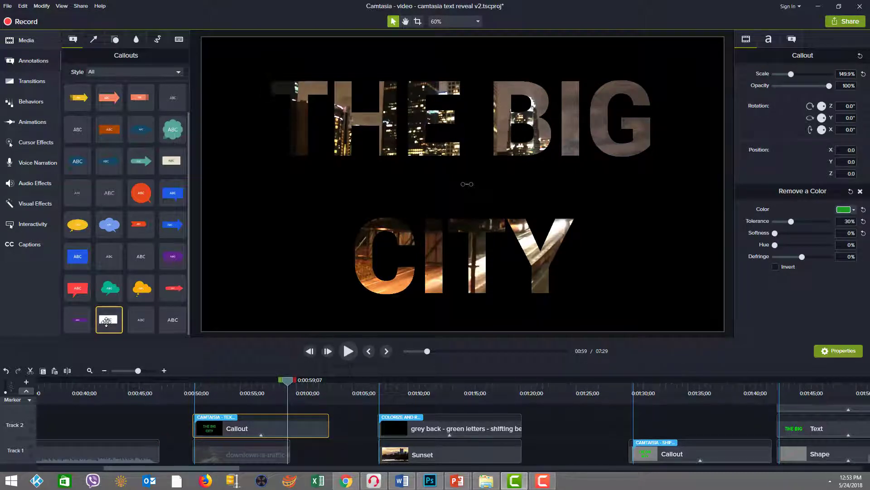
pyautogui.moveTo(106, 321)
pyautogui.mouseDown()
pyautogui.moveTo(200, 310)
pyautogui.moveTo(108, 317)
pyautogui.mouseUp()
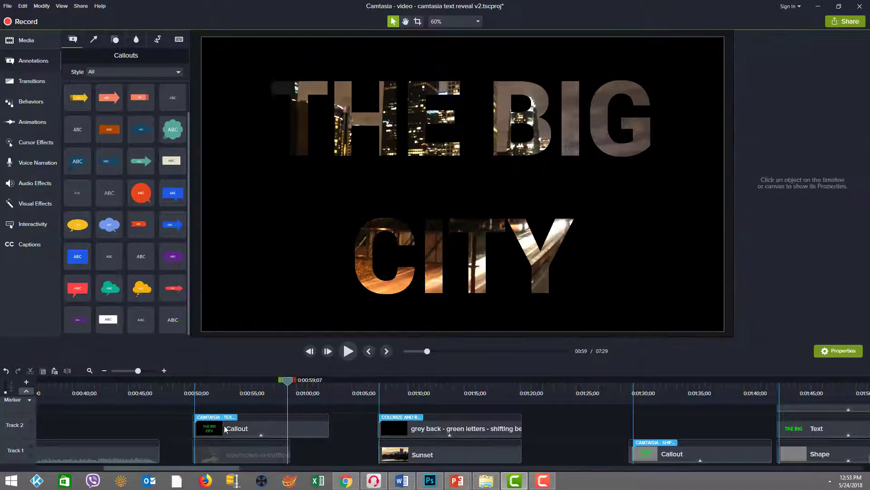
# Delete the Remove a Color effect from THE BIG CITY callout clip.
pyautogui.click(240, 426)
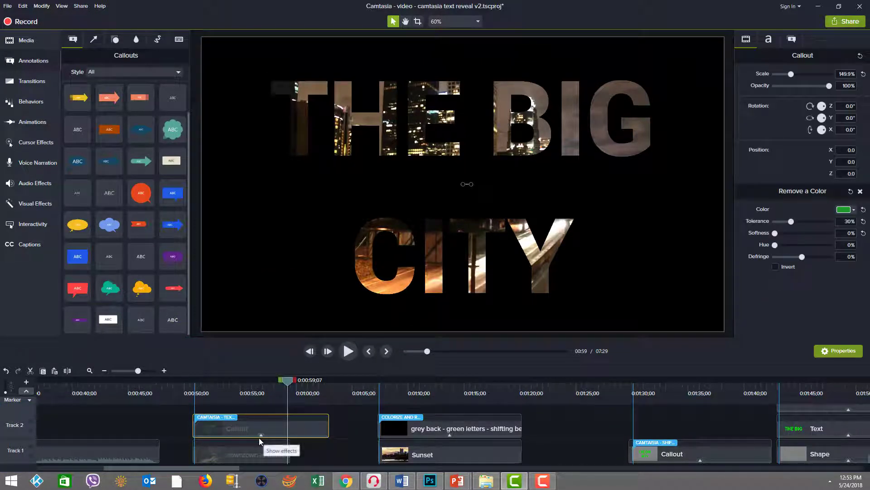
pyautogui.click(260, 437)
pyautogui.click(279, 433)
pyautogui.rightClick(278, 434)
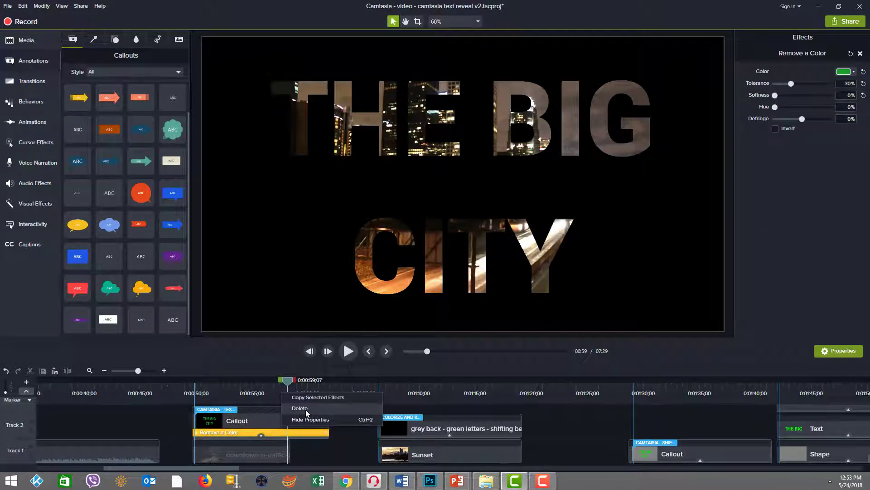
pyautogui.click(306, 409)
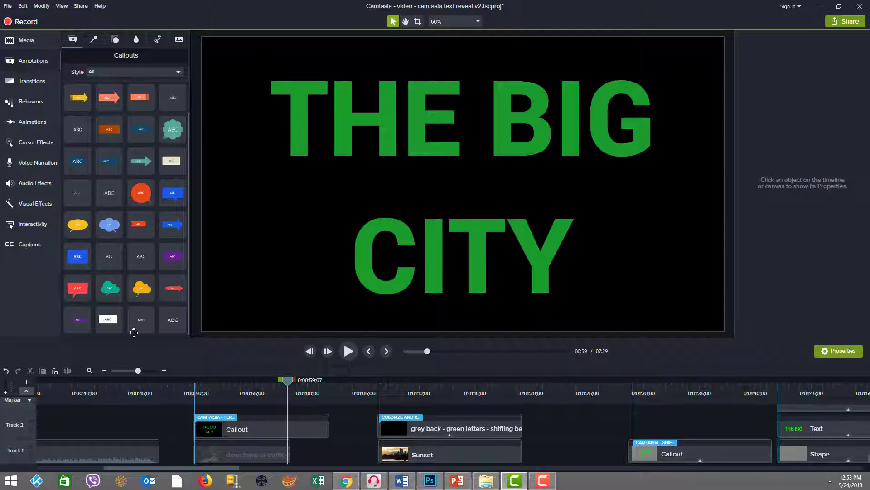
# Drop the callout back on Track 2 and show its Remove a Color settings (green, 30% tolerance).
pyautogui.moveTo(106, 319)
pyautogui.mouseDown()
pyautogui.moveTo(282, 327)
pyautogui.moveTo(113, 322)
pyautogui.mouseUp()
pyautogui.moveTo(261, 435); pyautogui.dragTo(261, 435)
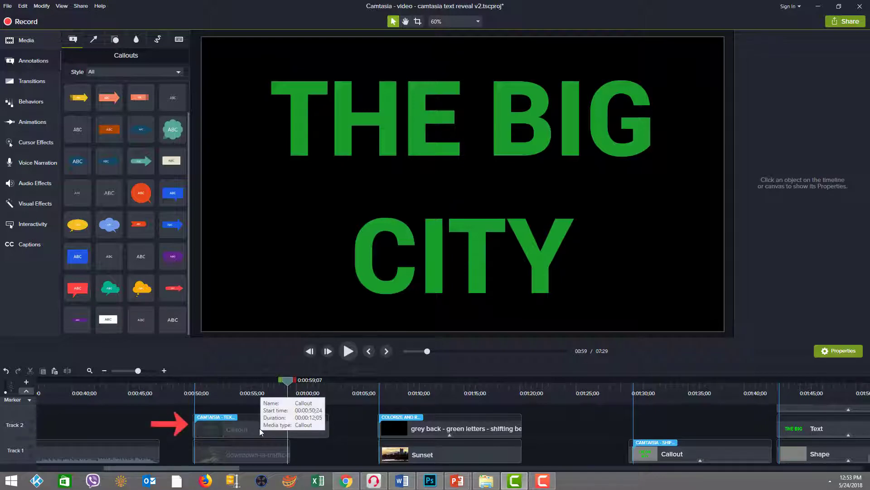
pyautogui.moveTo(236, 429); pyautogui.dragTo(235, 429)
pyautogui.moveTo(290, 385); pyautogui.dragTo(308, 379)
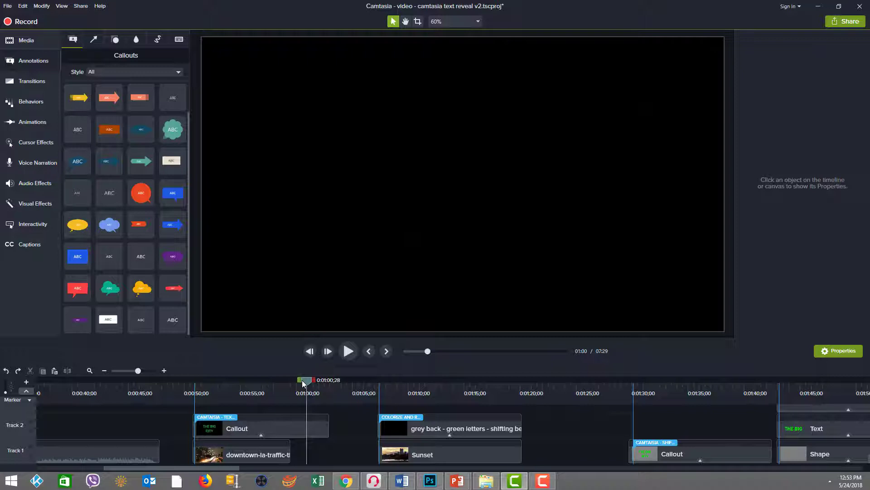
pyautogui.moveTo(303, 383)
pyautogui.mouseDown()
pyautogui.moveTo(279, 384)
pyautogui.moveTo(303, 381)
pyautogui.mouseUp()
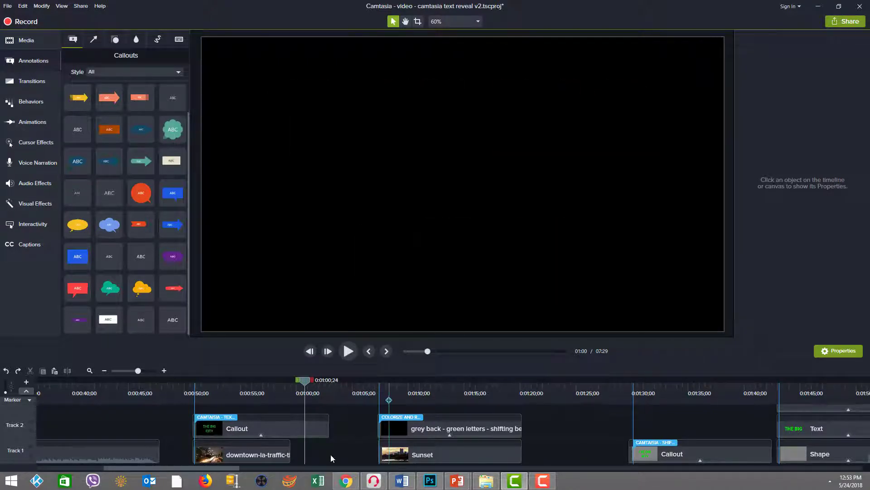
pyautogui.click(260, 436)
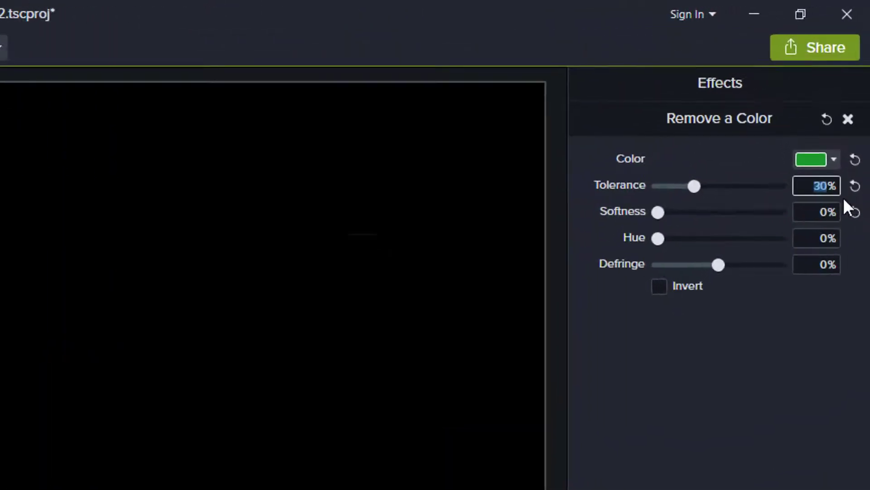
pyautogui.click(852, 184)
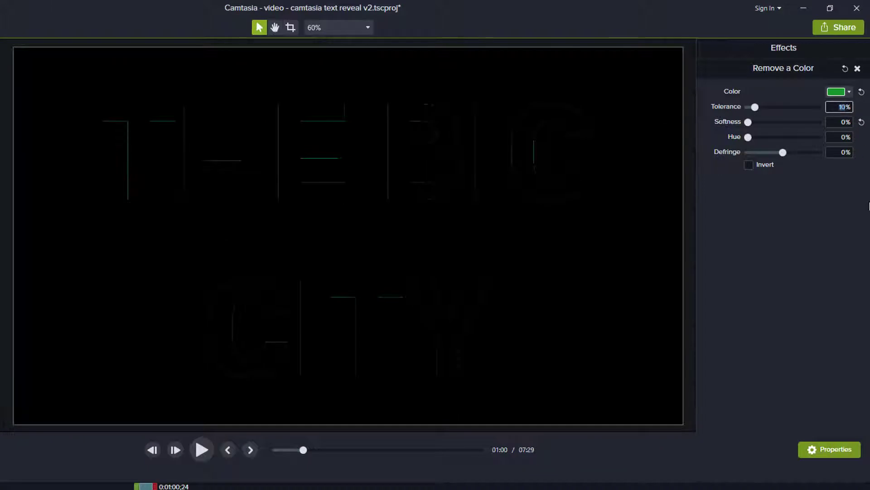
pyautogui.write('11')
pyautogui.press('Up')
pyautogui.press('Up')
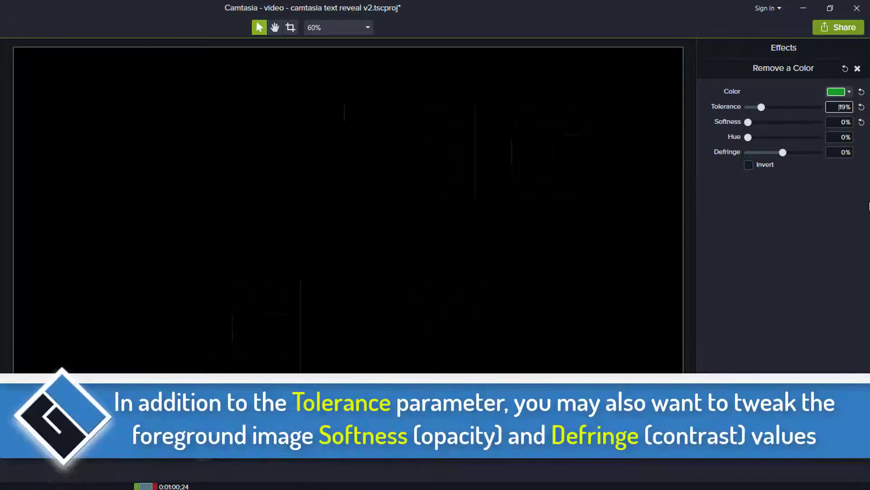
pyautogui.press('Up')
pyautogui.press('Up')
pyautogui.press('Up')
pyautogui.press('Up')
pyautogui.press('Up')
pyautogui.press('Up')
pyautogui.press('Up')
pyautogui.press('Up')
pyautogui.press('Up')
pyautogui.press('Up')
pyautogui.press('Up')
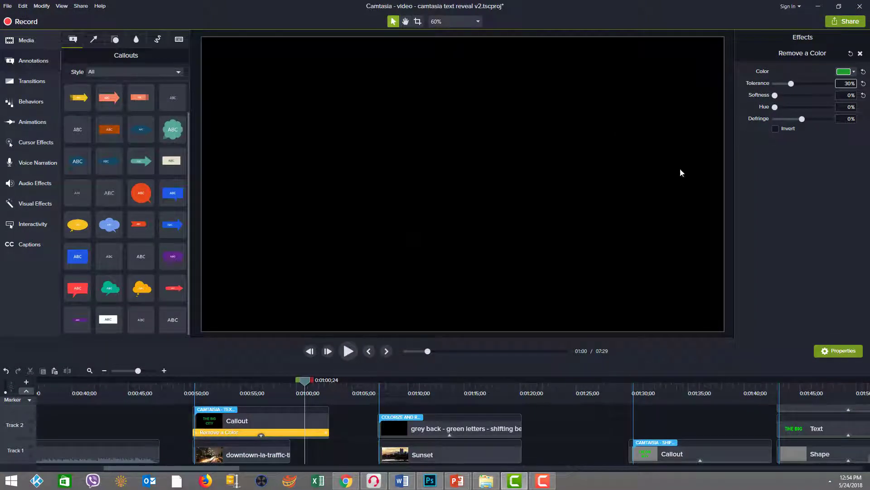
# Set the playhead to 0:00:55 and play the reveal through to the sunset-filled letters.
pyautogui.moveTo(307, 382); pyautogui.dragTo(273, 377)
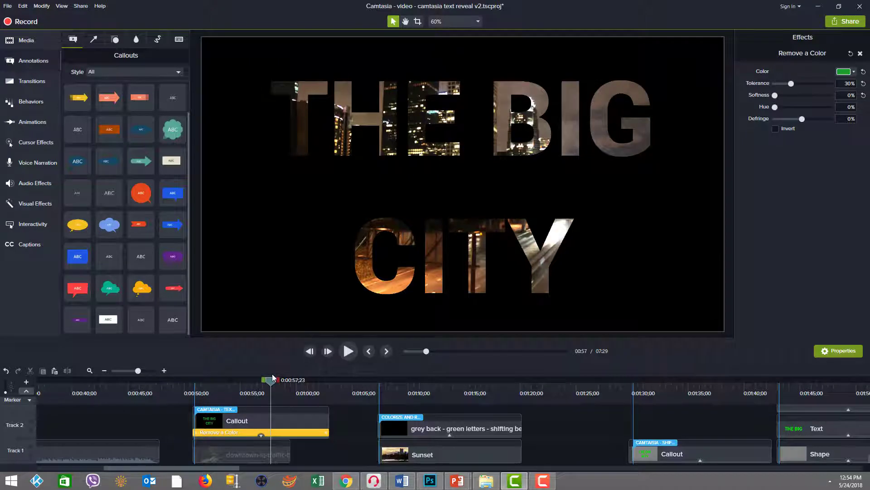
pyautogui.moveTo(274, 379); pyautogui.dragTo(319, 380)
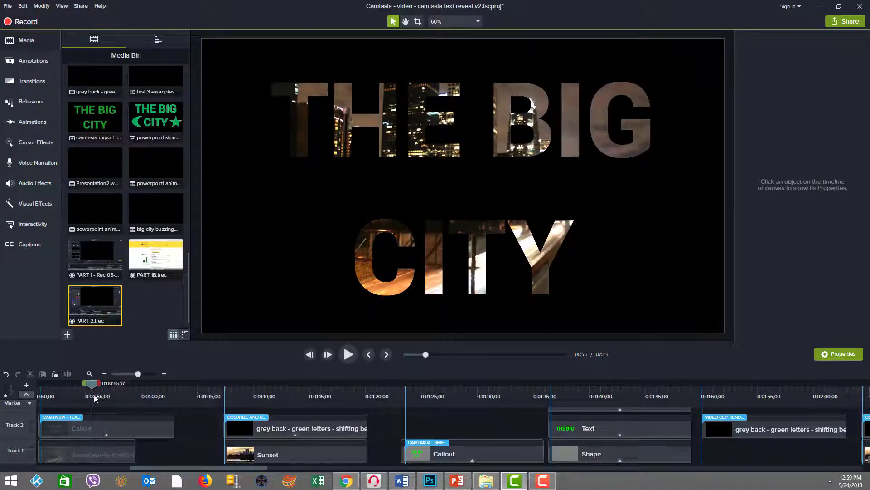
pyautogui.click(80, 397)
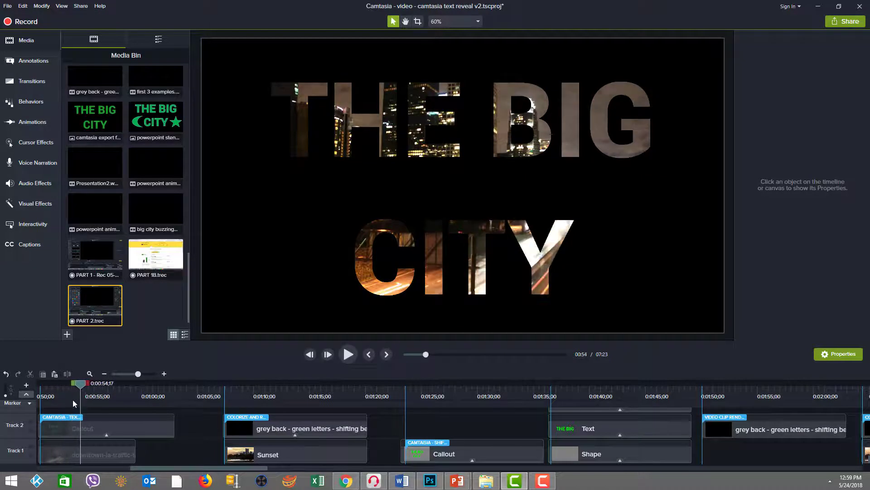
pyautogui.click(73, 403)
pyautogui.moveTo(72, 399); pyautogui.dragTo(231, 414)
pyautogui.click(347, 354)
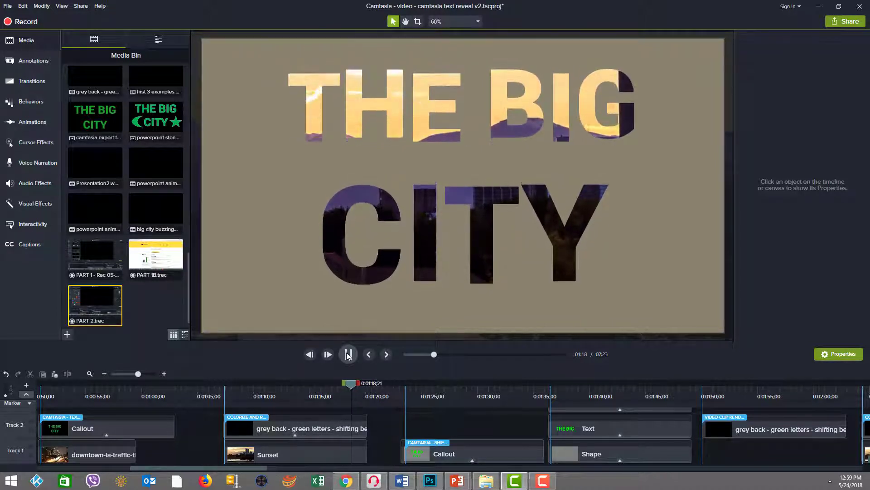
# Pause, return to about 0:01:24, and replay the green title animation.
pyautogui.click(348, 354)
pyautogui.click(433, 387)
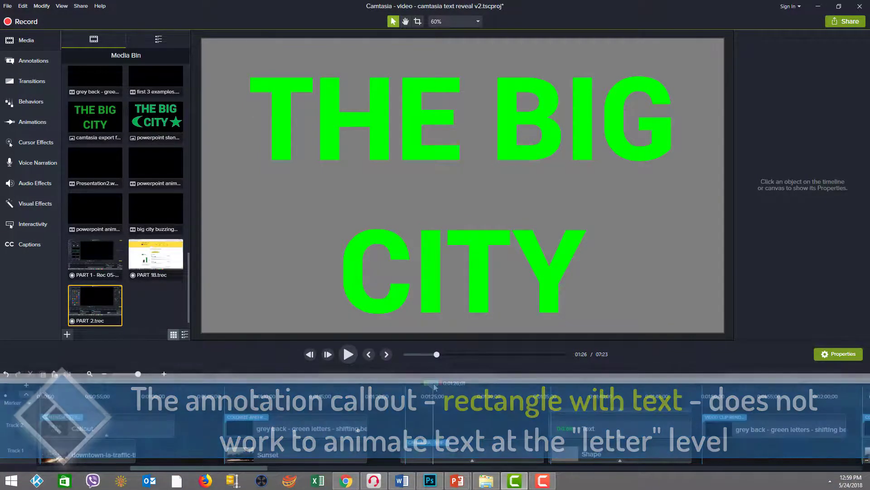
pyautogui.click(413, 396)
pyautogui.moveTo(412, 396); pyautogui.dragTo(404, 392)
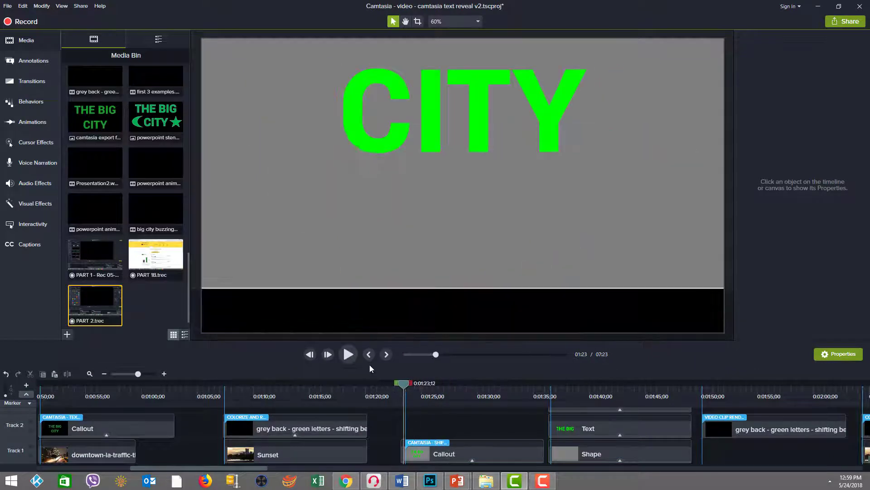
pyautogui.click(348, 354)
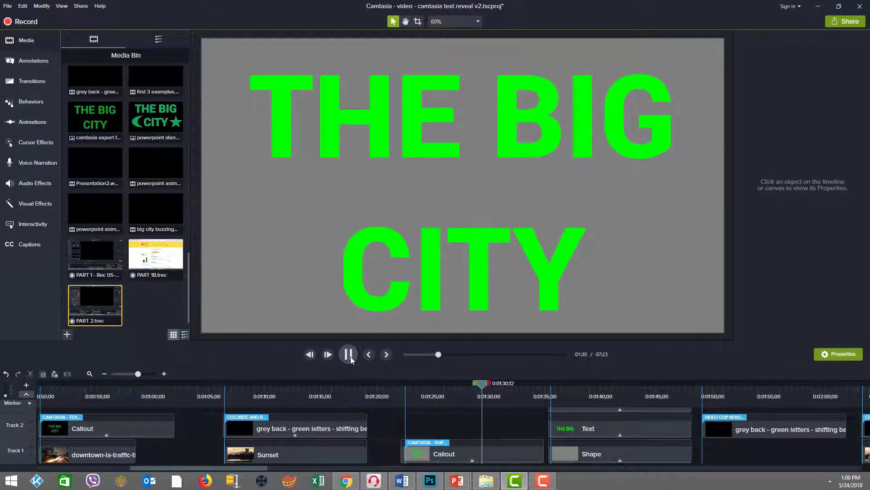
pyautogui.click(350, 357)
# Play the letter-by-letter title from 0:01:36, pause at 1:38, and enlarge the timeline to show Track 3.
pyautogui.moveTo(485, 384); pyautogui.dragTo(544, 384)
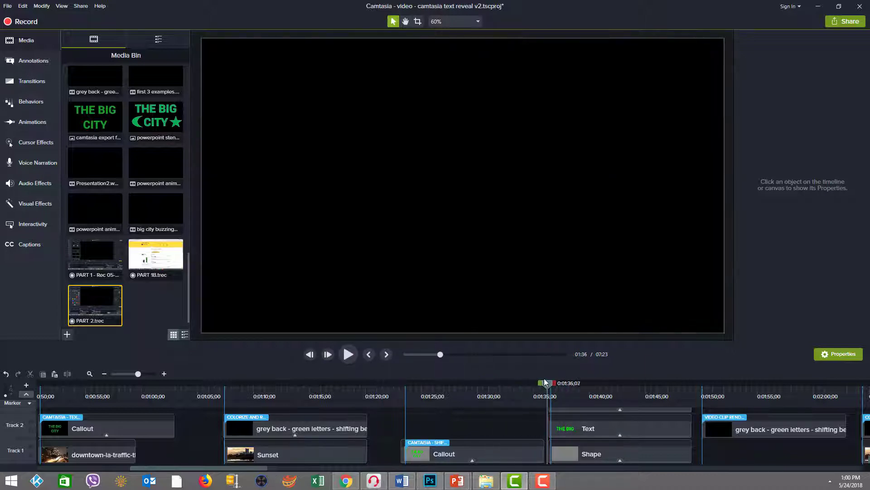
pyautogui.click(348, 354)
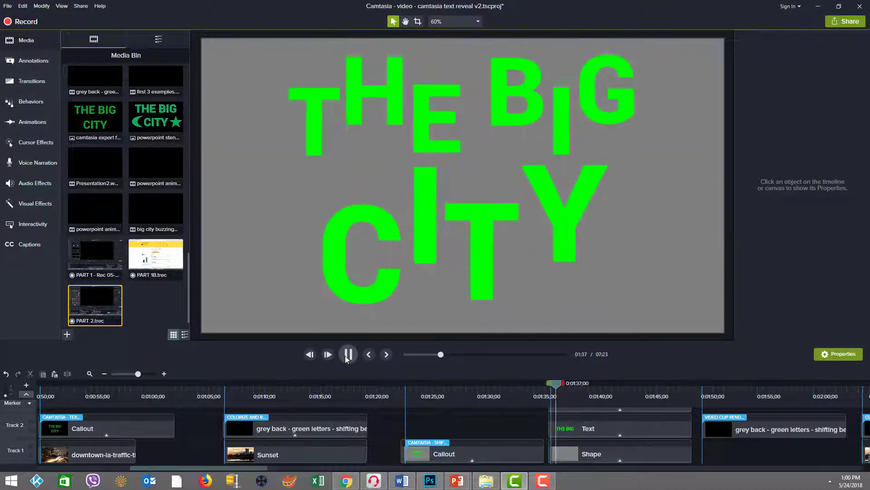
pyautogui.click(347, 354)
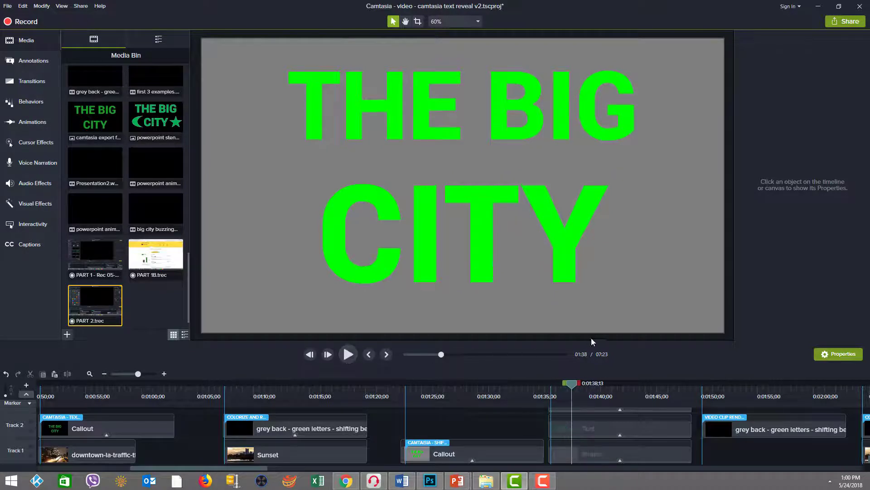
pyautogui.moveTo(591, 343); pyautogui.dragTo(592, 282)
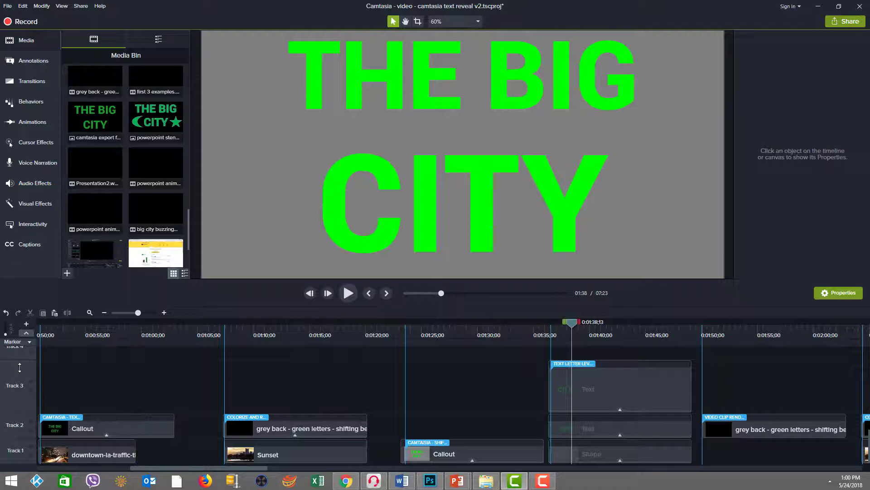
# Resize the track and preview panes, nudge the CITY text slightly lower, and select THE BIG clip.
pyautogui.moveTo(16, 358); pyautogui.dragTo(26, 388)
pyautogui.moveTo(605, 281); pyautogui.dragTo(607, 318)
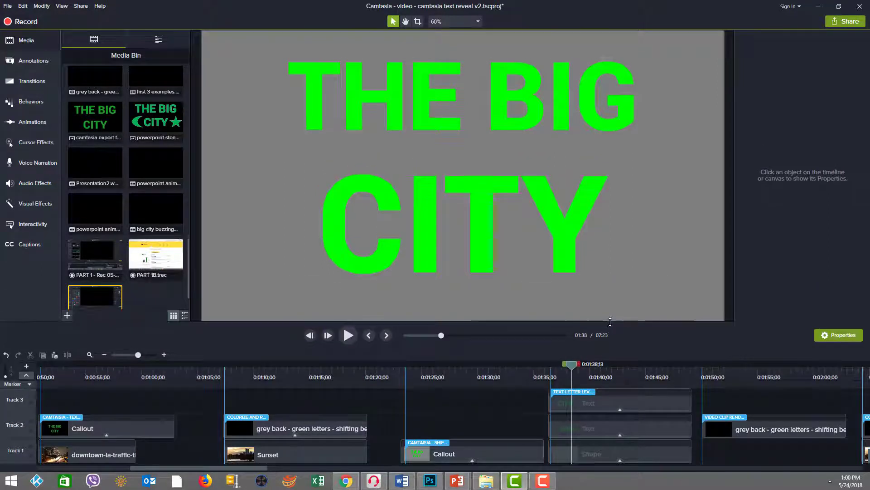
pyautogui.click(609, 408)
pyautogui.moveTo(561, 130); pyautogui.dragTo(561, 131)
pyautogui.click(599, 431)
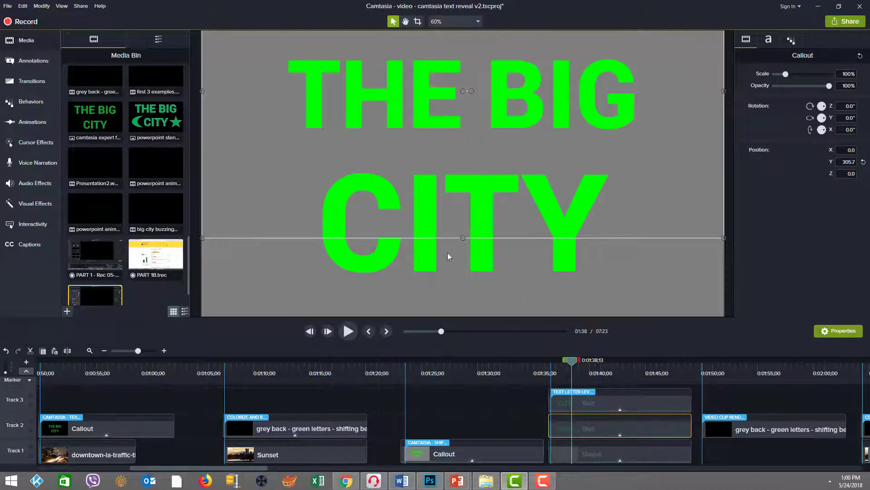
pyautogui.moveTo(573, 363); pyautogui.dragTo(599, 371)
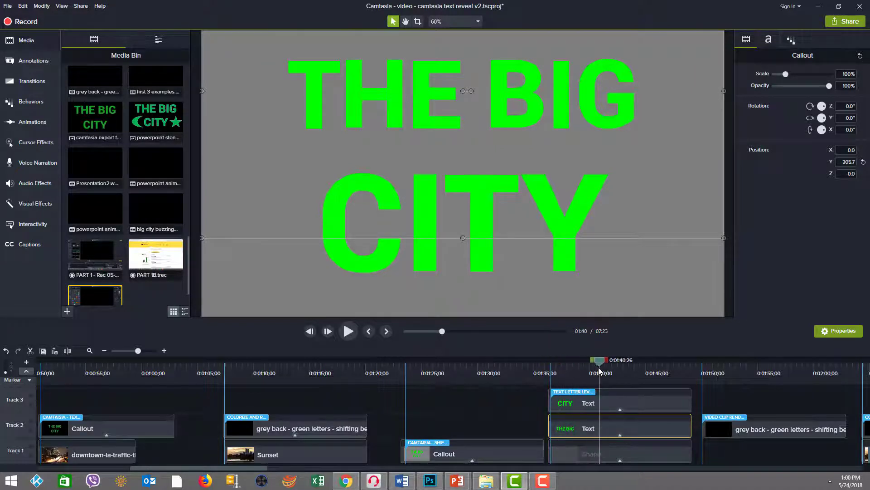
# Show the CITY clip's Shifting behavior, then view the Track 1 shape's 315° drop shadow.
pyautogui.click(620, 410)
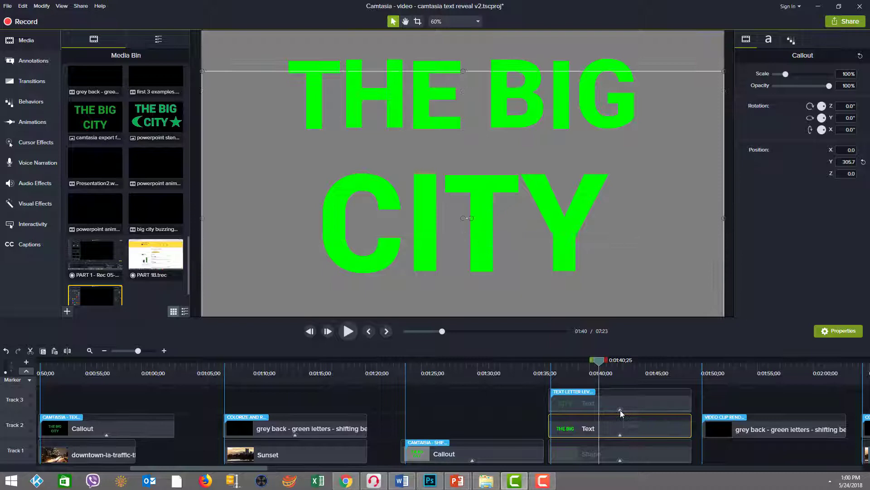
pyautogui.click(605, 408)
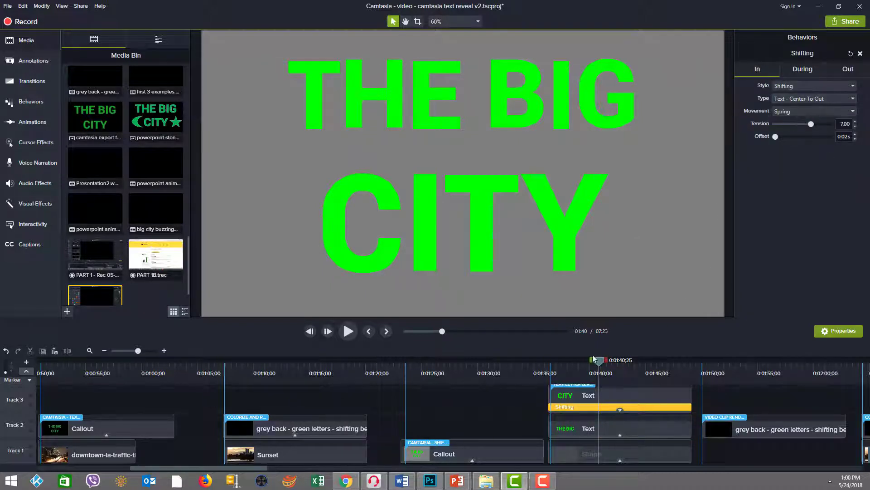
pyautogui.moveTo(599, 365); pyautogui.dragTo(591, 365)
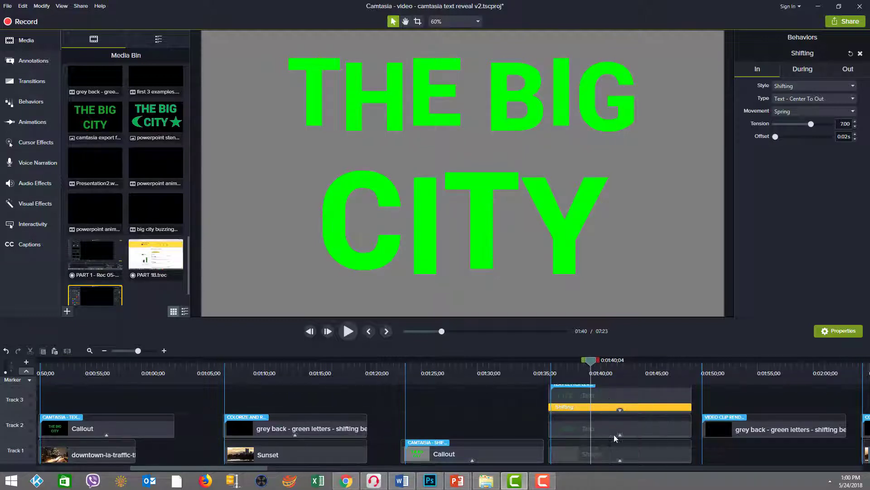
pyautogui.click(598, 452)
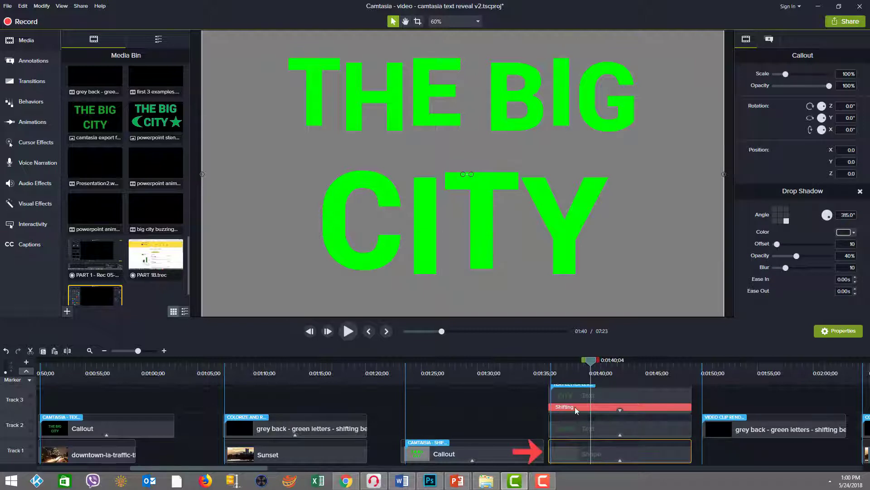
# Browse the Callouts, Blur & Highlight and Shapes annotation galleries.
pyautogui.moveTo(241, 340); pyautogui.dragTo(241, 352)
pyautogui.click(28, 62)
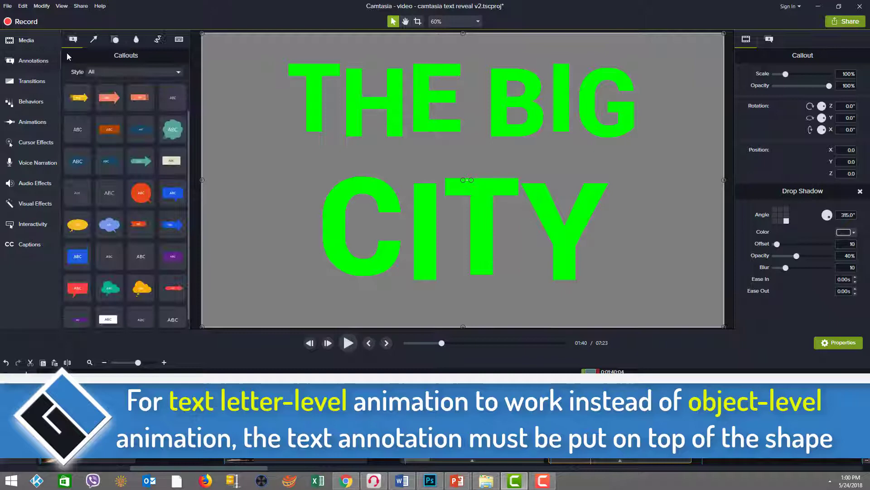
pyautogui.click(136, 41)
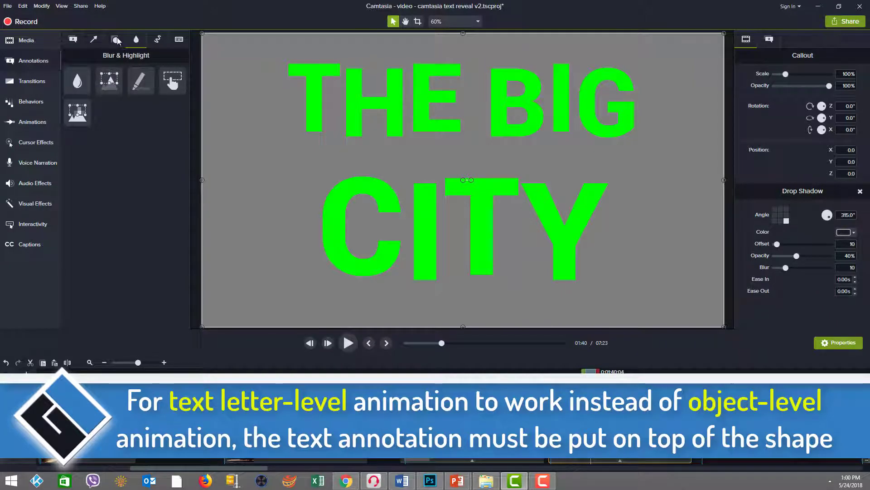
pyautogui.click(115, 40)
pyautogui.moveTo(203, 292); pyautogui.dragTo(245, 292)
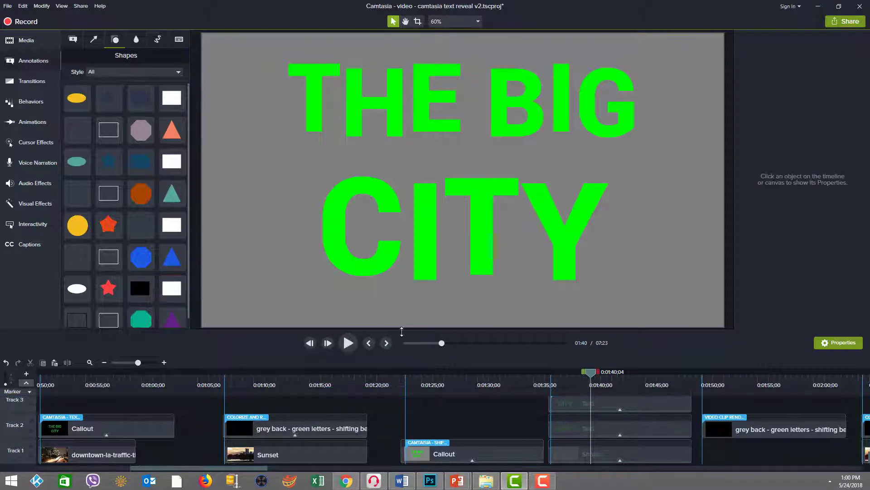
# Review THE BIG clip's Shifting In, During and Out settings, then extend a time range to 1:49.
pyautogui.click(578, 431)
pyautogui.click(570, 404)
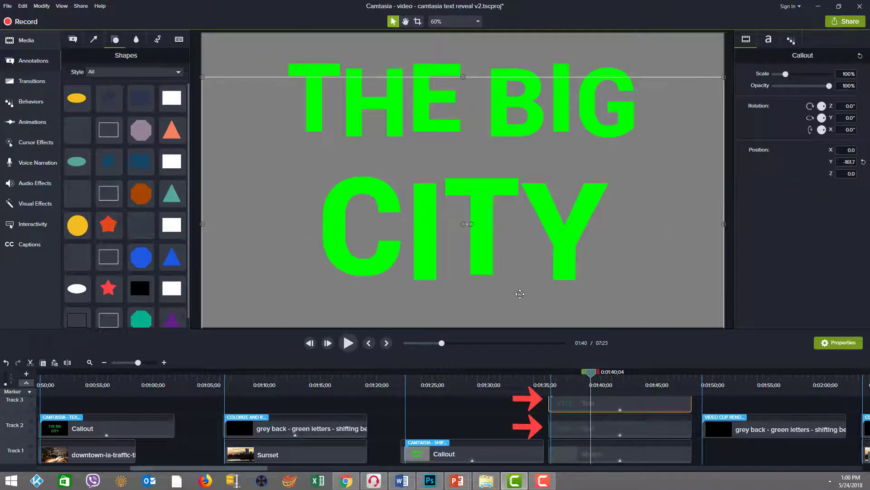
pyautogui.click(620, 438)
pyautogui.click(605, 432)
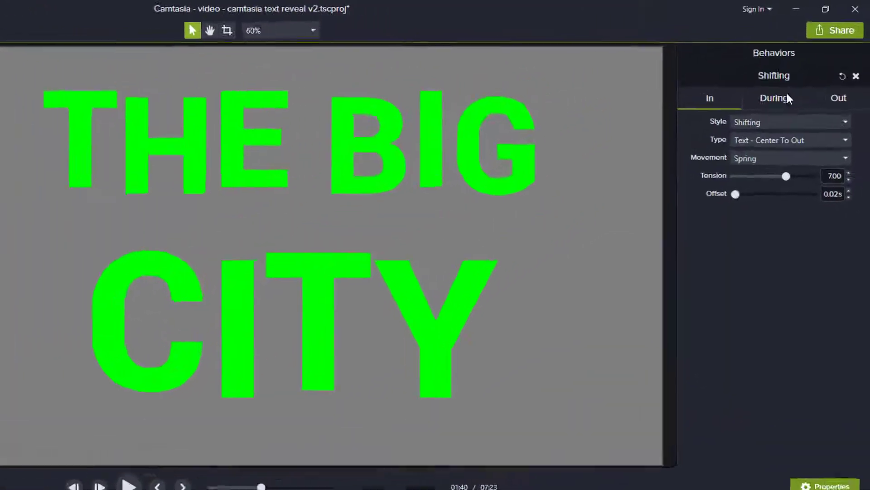
pyautogui.click(803, 69)
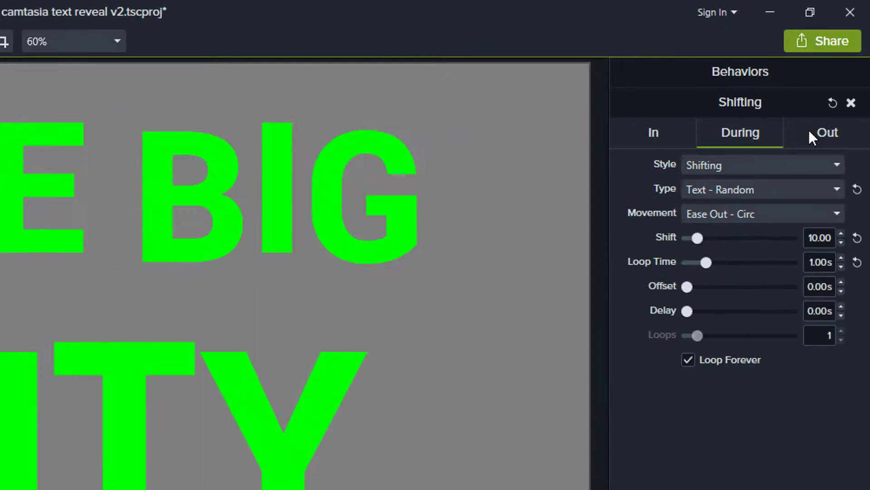
pyautogui.click(834, 129)
pyautogui.click(656, 135)
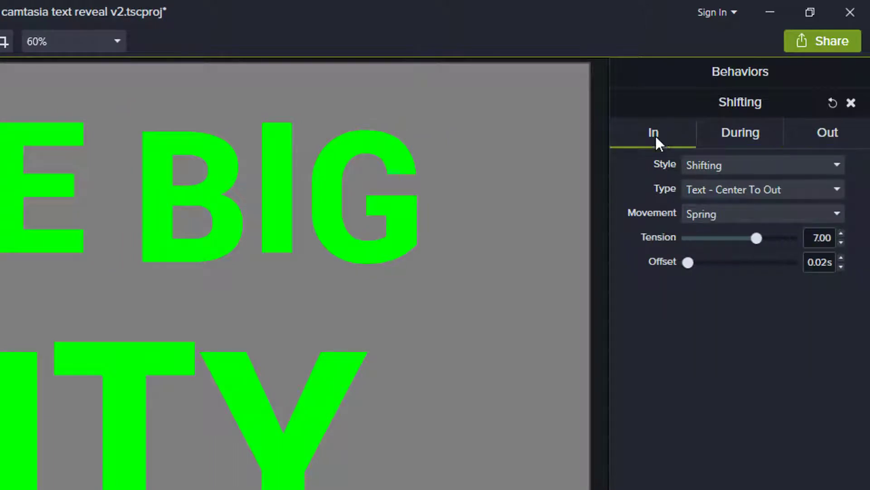
pyautogui.click(755, 138)
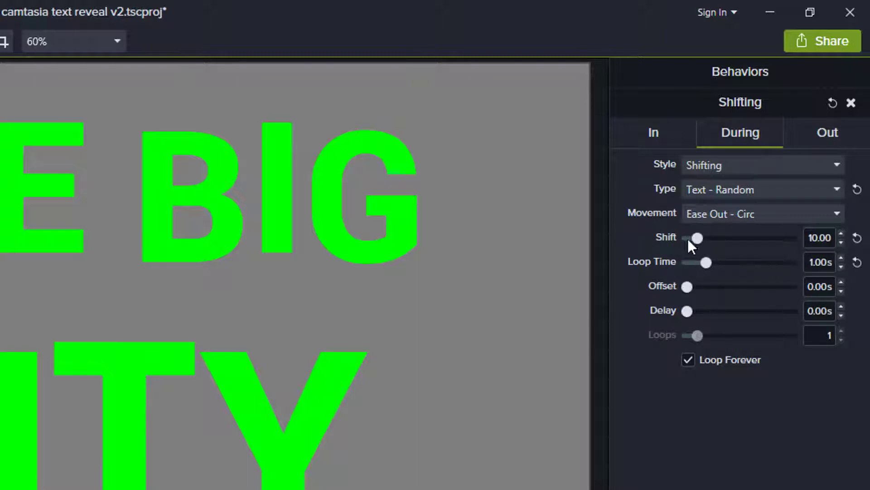
pyautogui.click(834, 131)
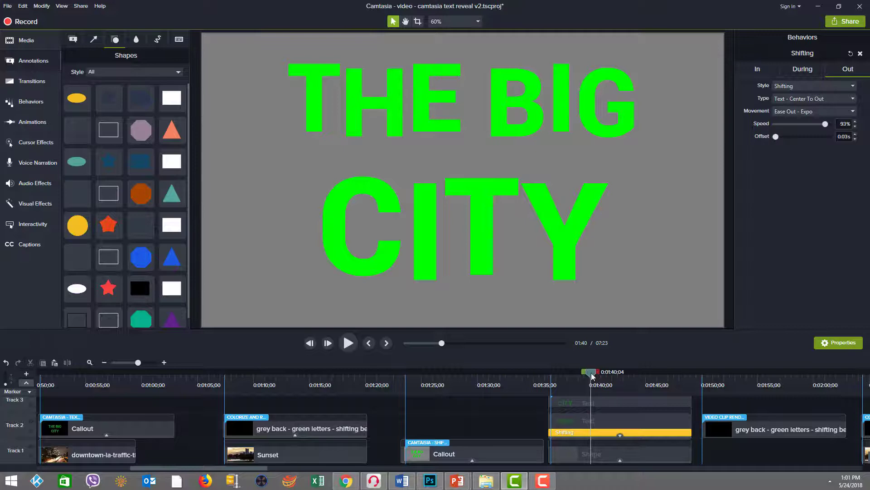
pyautogui.moveTo(613, 379); pyautogui.dragTo(668, 368)
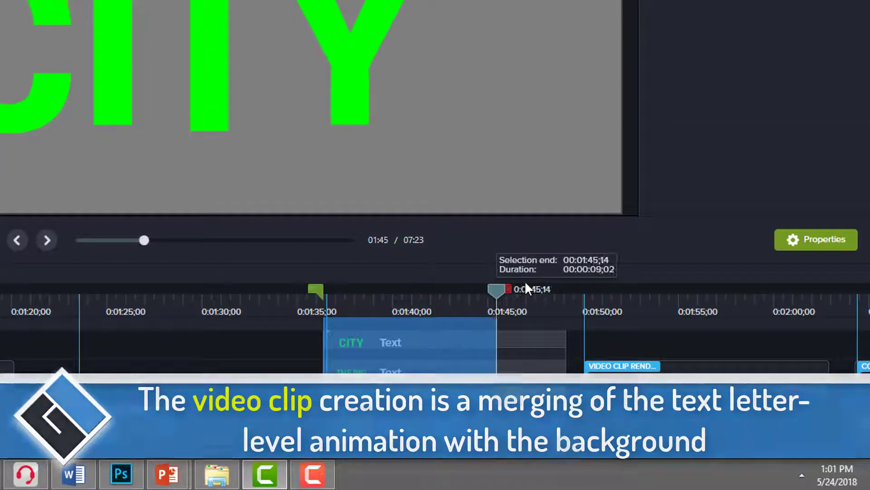
pyautogui.moveTo(526, 285); pyautogui.dragTo(578, 275)
# Cancel Produce Timeline Selection As…, then show the grey clip's Remove a Color and Colorize 58%.
pyautogui.rightClick(476, 374)
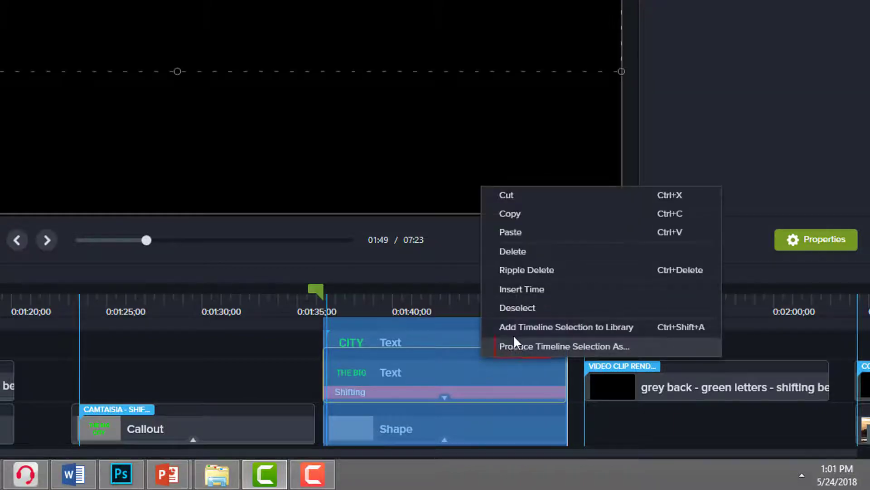
pyautogui.click(615, 346)
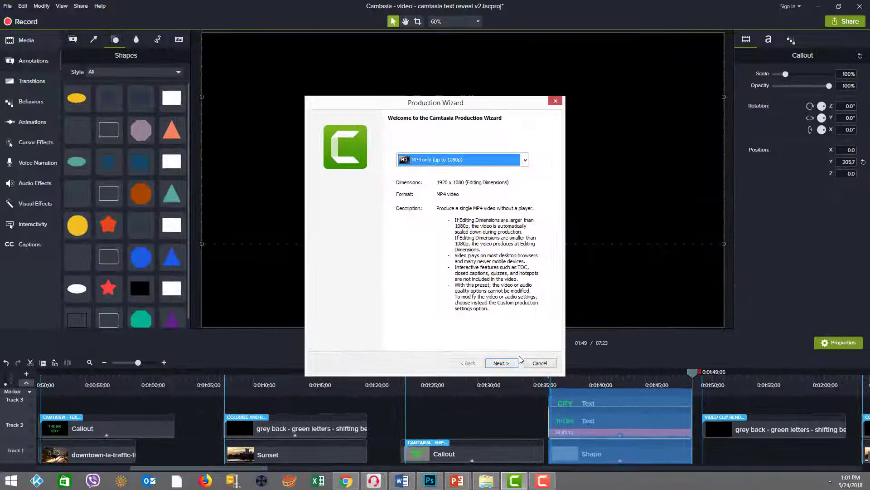
pyautogui.click(546, 366)
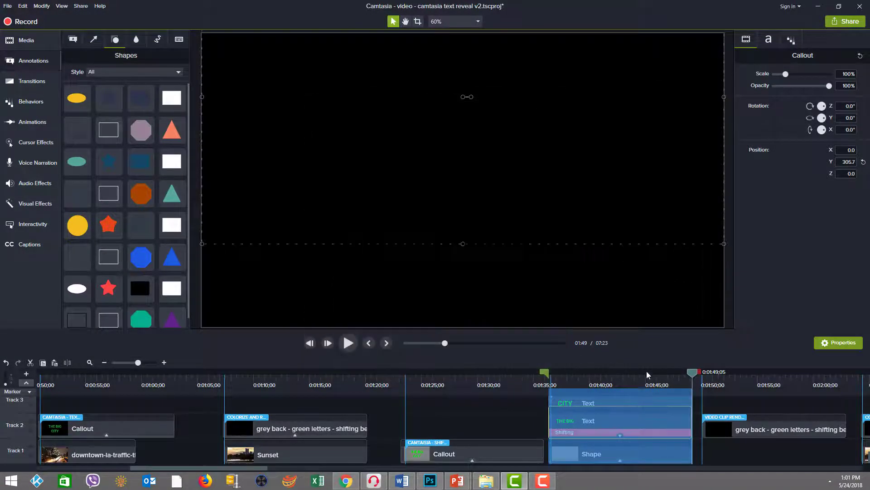
pyautogui.click(719, 424)
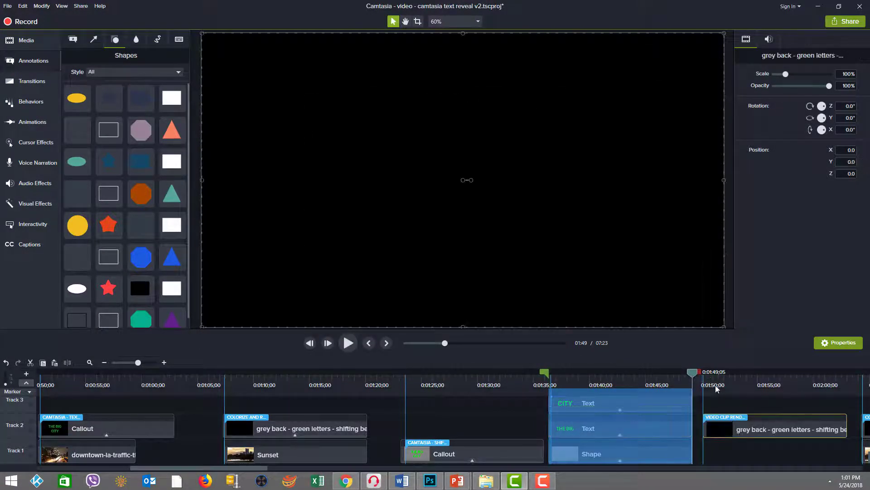
pyautogui.moveTo(721, 386); pyautogui.dragTo(786, 379)
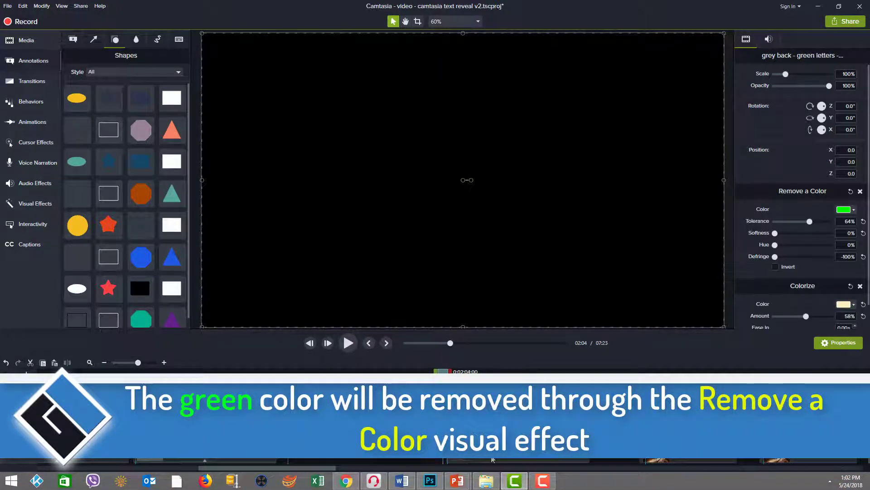
# Preview the Sunset-filled stencil reveal, then jump to the 02:43 moon-and-star example.
pyautogui.click(493, 459)
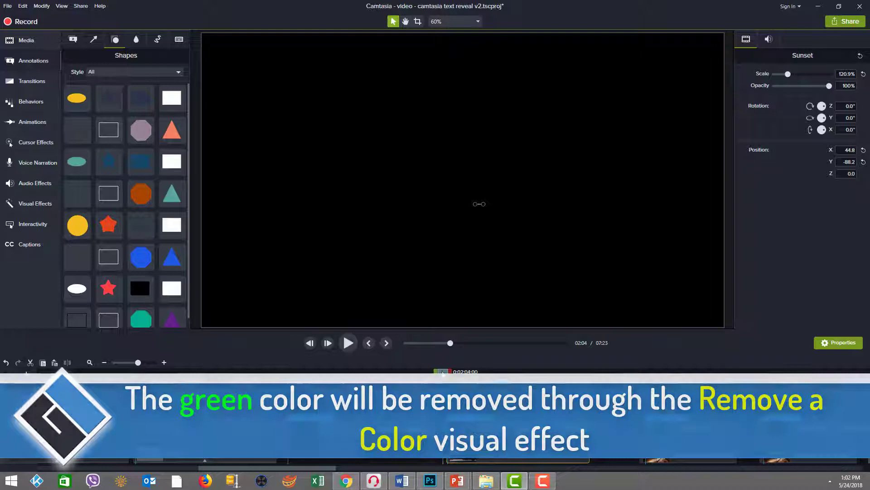
pyautogui.moveTo(446, 371); pyautogui.dragTo(445, 373)
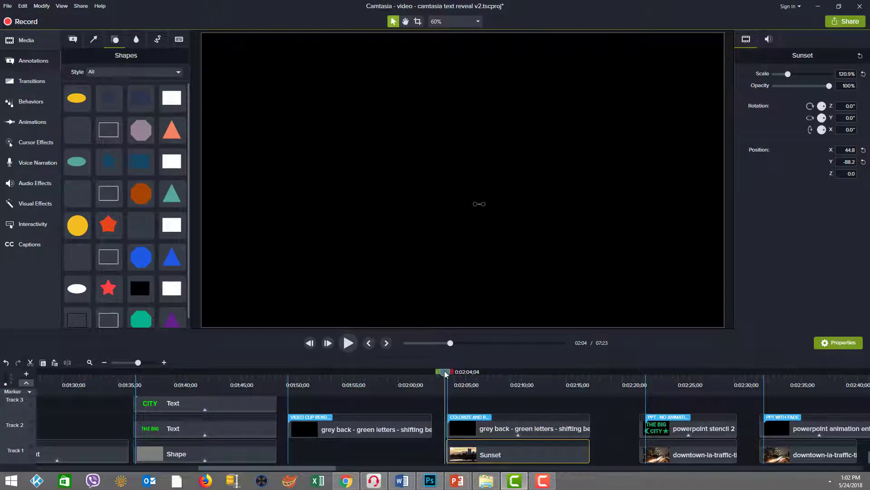
pyautogui.click(516, 434)
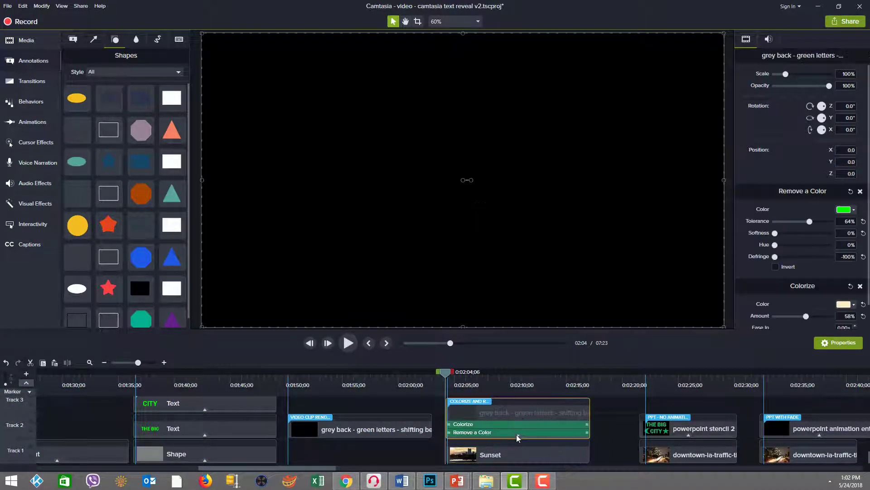
pyautogui.click(355, 344)
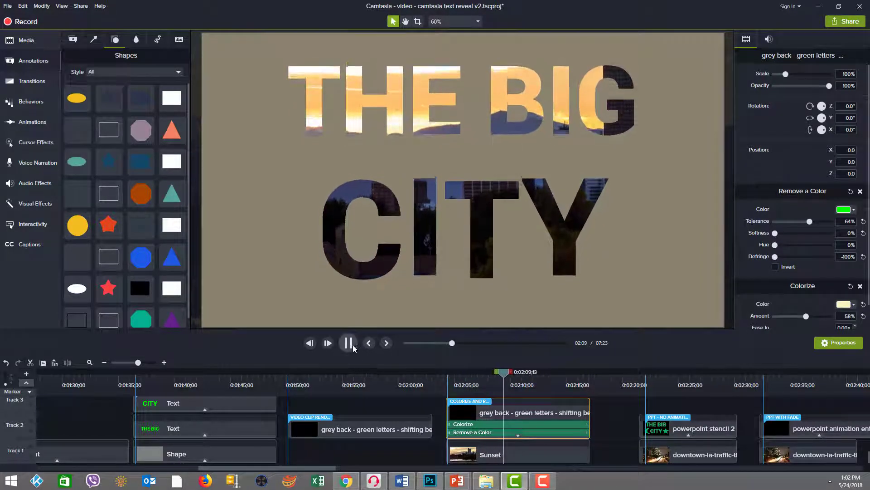
pyautogui.click(350, 343)
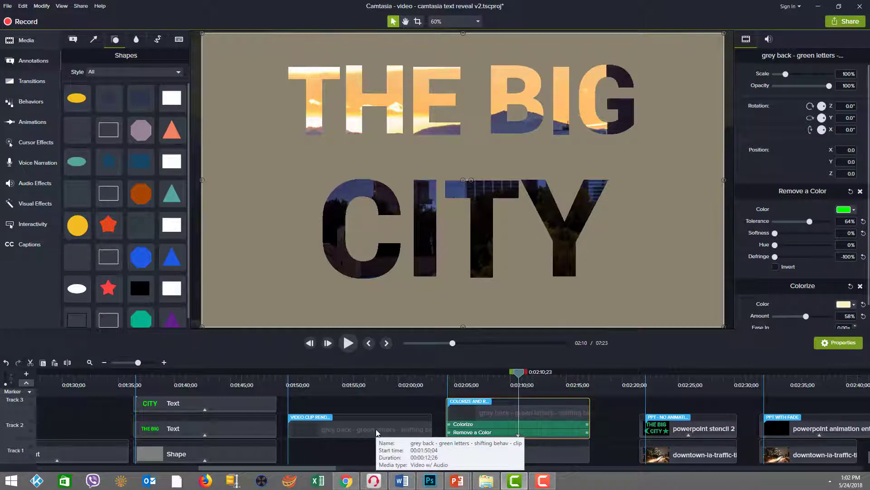
pyautogui.click(222, 380)
pyautogui.click(177, 378)
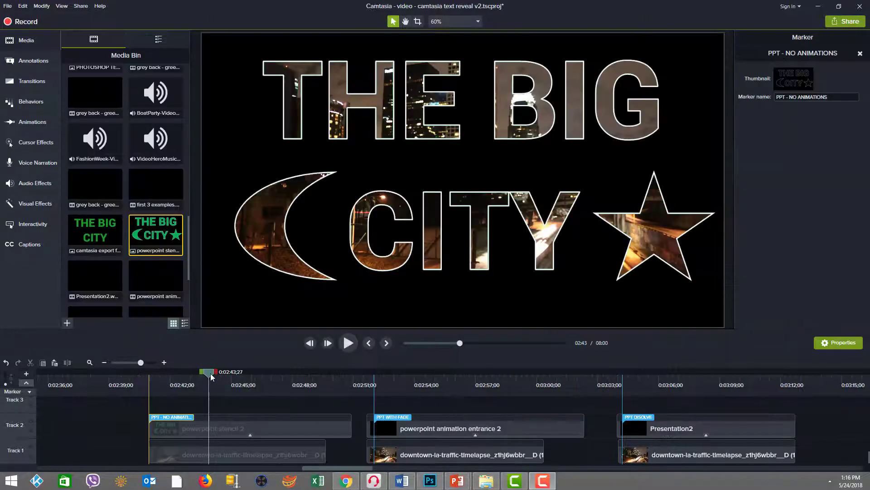
# Preview the powerpoint stencil 2 image and show its Remove a Color effect: green, 10% tolerance.
pyautogui.moveTo(210, 373)
pyautogui.mouseDown()
pyautogui.moveTo(233, 374)
pyautogui.moveTo(197, 373)
pyautogui.moveTo(265, 373)
pyautogui.moveTo(170, 372)
pyautogui.moveTo(220, 373)
pyautogui.moveTo(187, 381)
pyautogui.moveTo(253, 377)
pyautogui.moveTo(181, 376)
pyautogui.moveTo(220, 378)
pyautogui.mouseUp()
pyautogui.moveTo(195, 377); pyautogui.dragTo(227, 374)
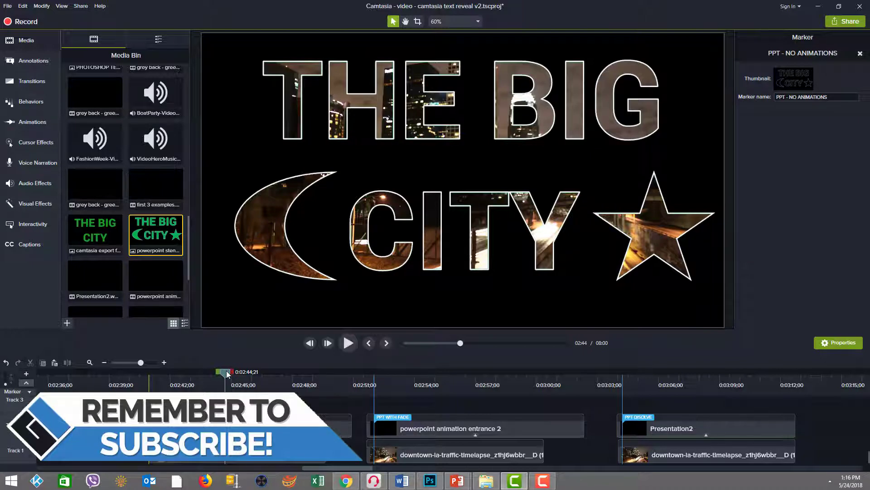
pyautogui.moveTo(226, 374); pyautogui.dragTo(164, 383)
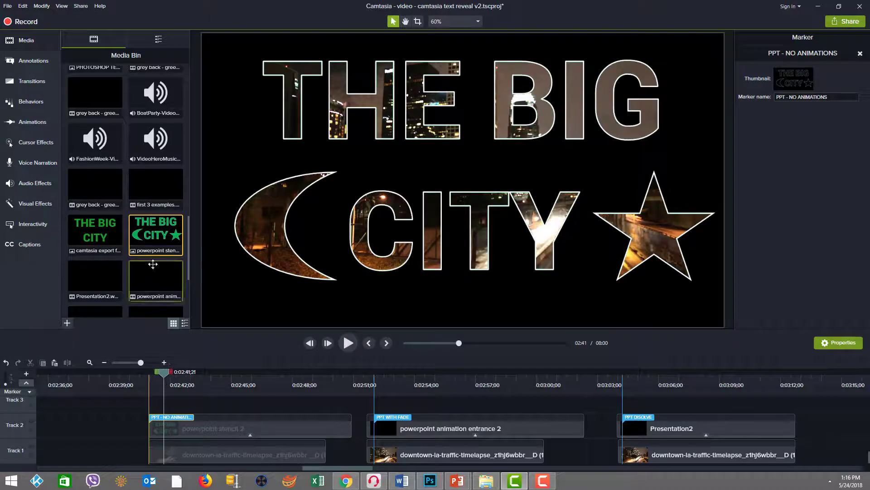
pyautogui.doubleClick(156, 243)
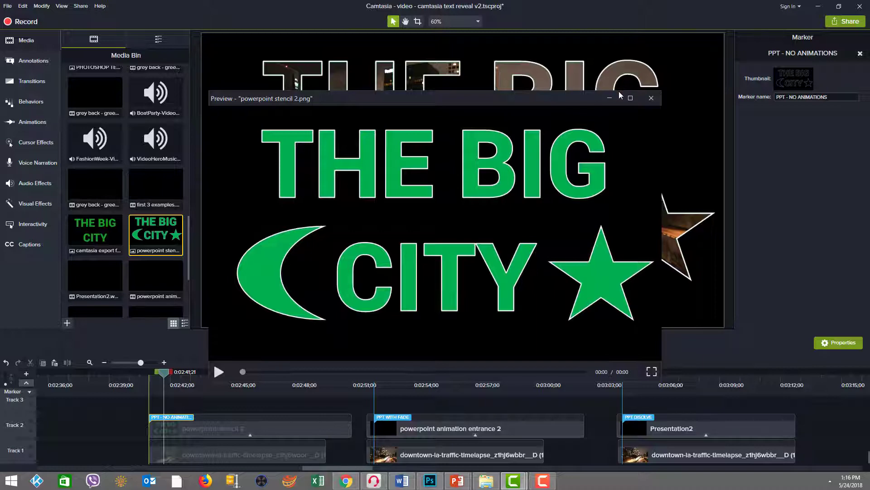
pyautogui.click(651, 98)
pyautogui.moveTo(169, 371); pyautogui.dragTo(277, 385)
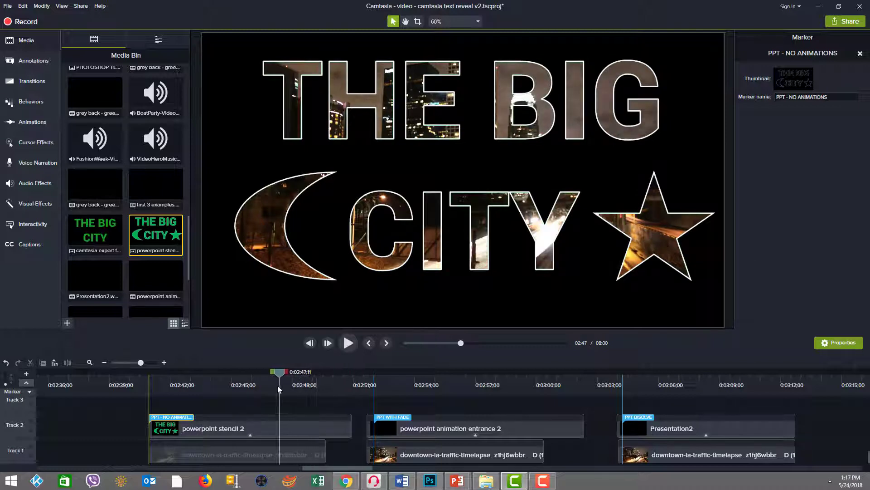
pyautogui.click(250, 435)
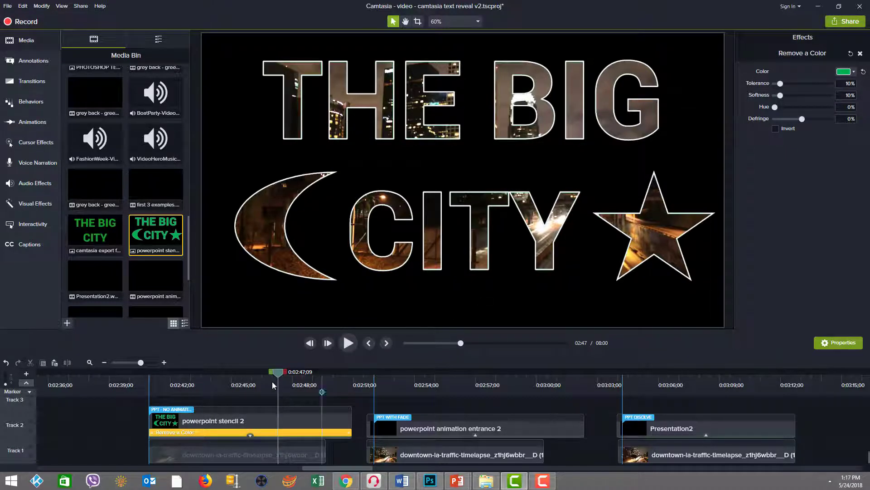
pyautogui.moveTo(279, 380); pyautogui.dragTo(366, 380)
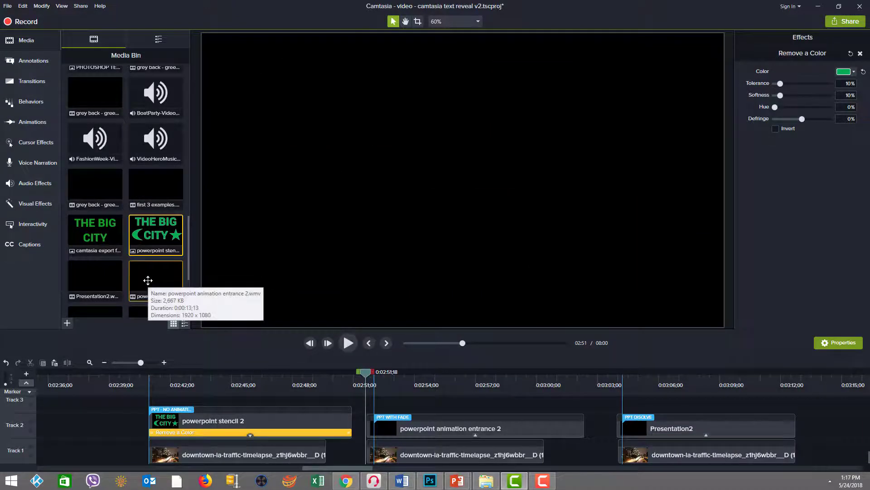
pyautogui.doubleClick(148, 280)
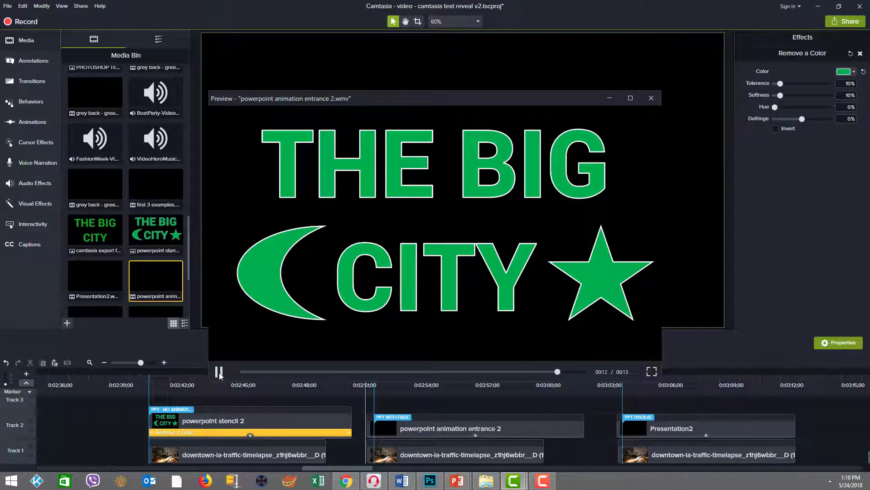
pyautogui.press('Escape')
pyautogui.click(348, 343)
pyautogui.click(348, 347)
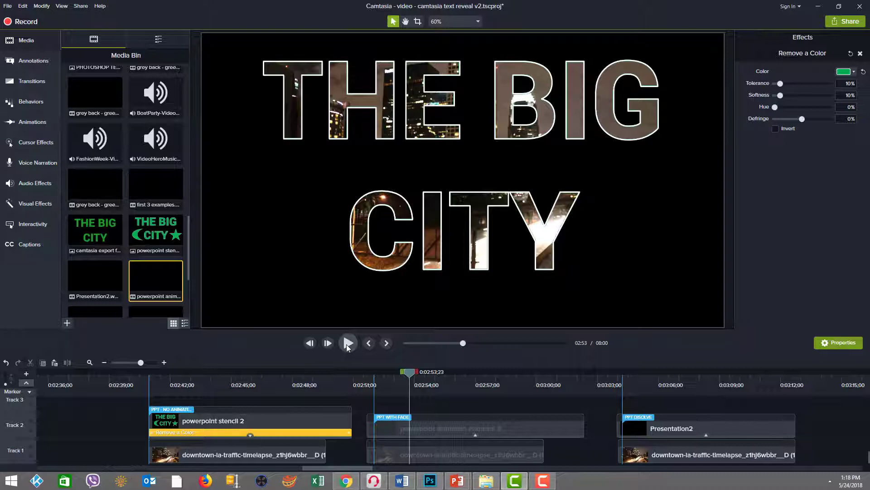
pyautogui.click(347, 344)
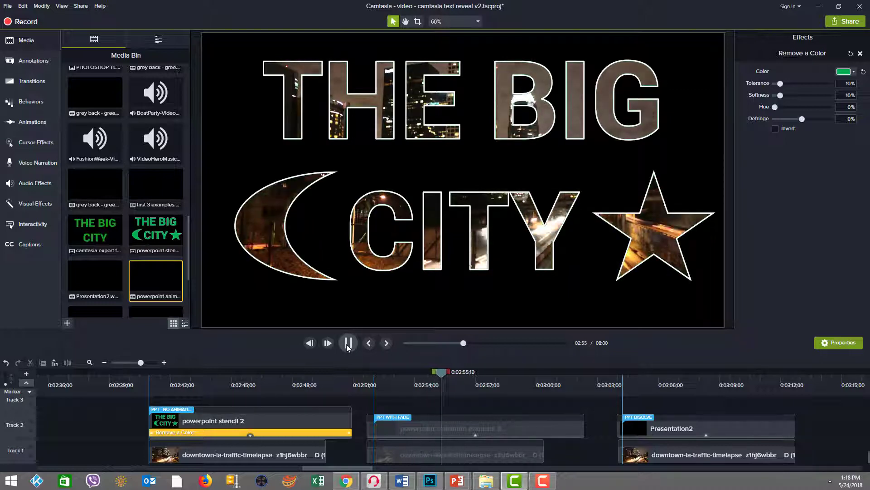
pyautogui.click(347, 345)
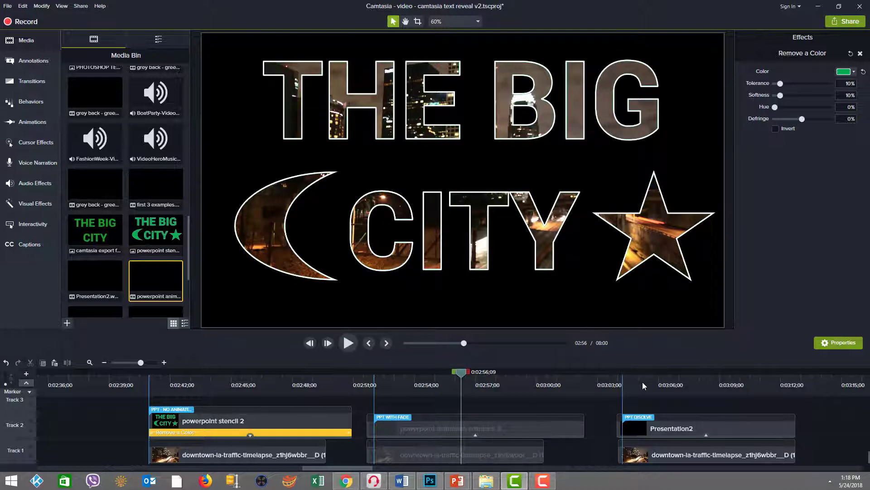
pyautogui.moveTo(642, 376); pyautogui.dragTo(620, 379)
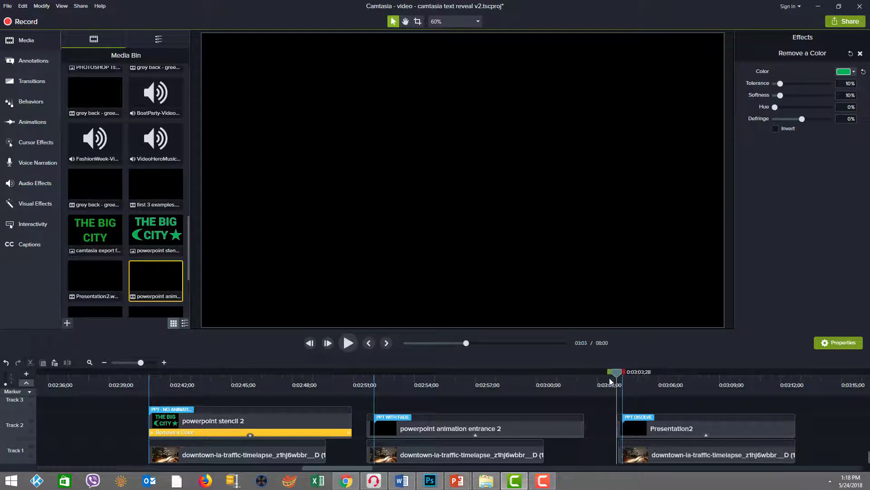
pyautogui.click(349, 343)
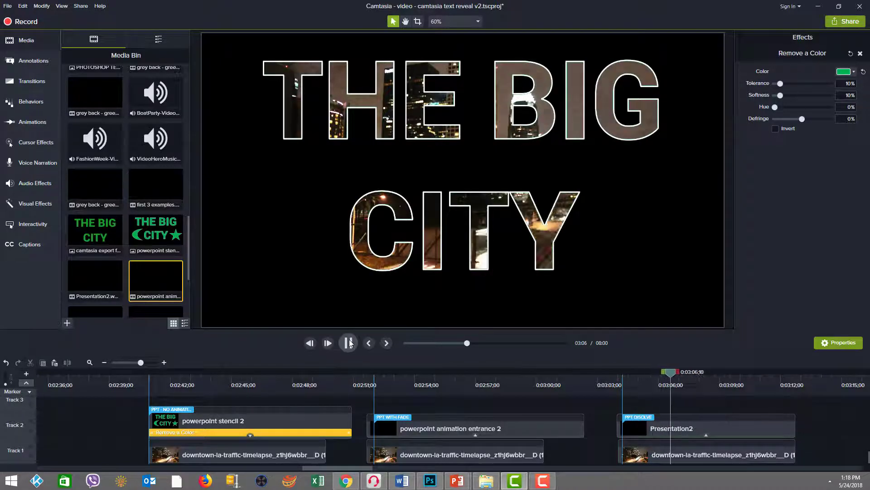
pyautogui.click(349, 343)
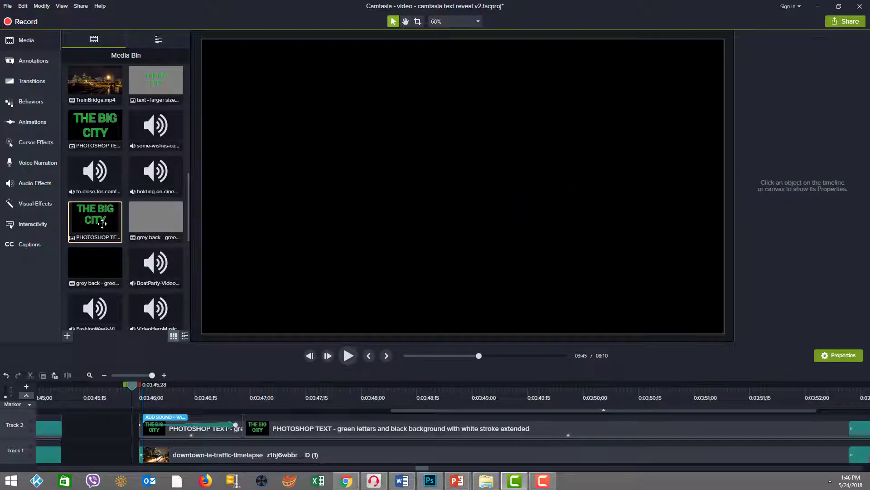
# Preview the PHOTOSHOP TEXT image and title, then enlarge the timeline to show all nine tracks.
pyautogui.doubleClick(102, 223)
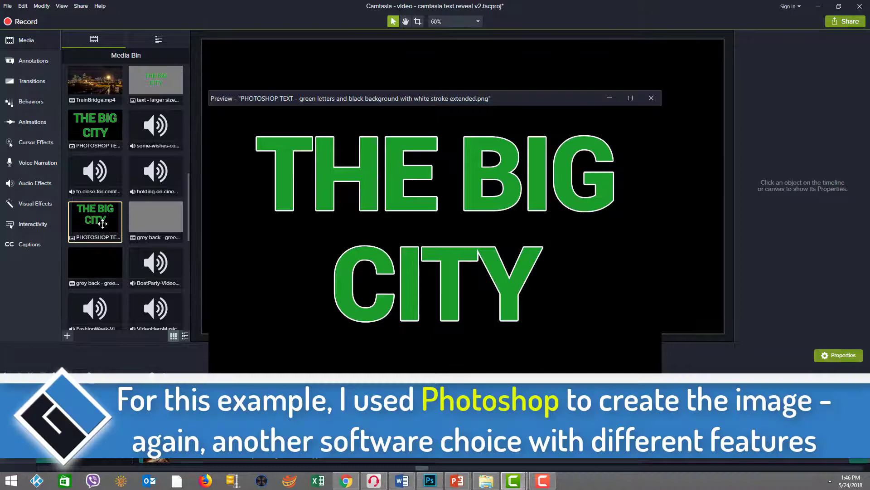
pyautogui.press('Escape')
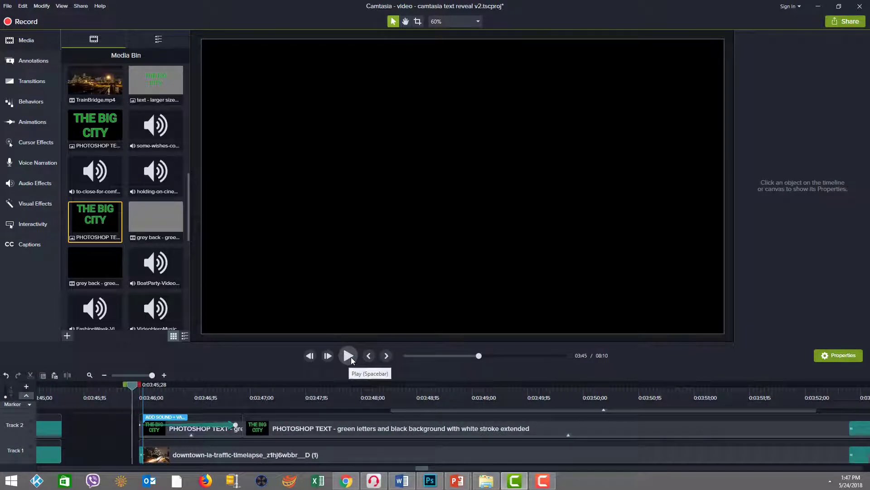
pyautogui.click(349, 356)
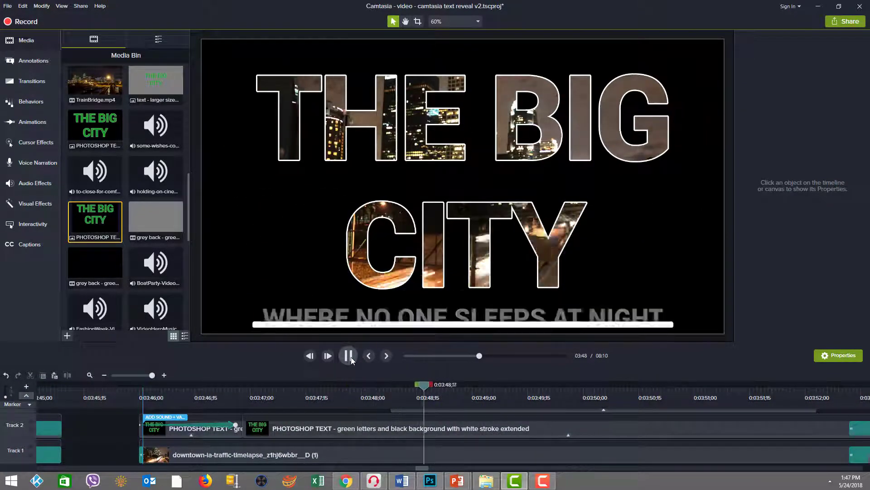
pyautogui.click(348, 355)
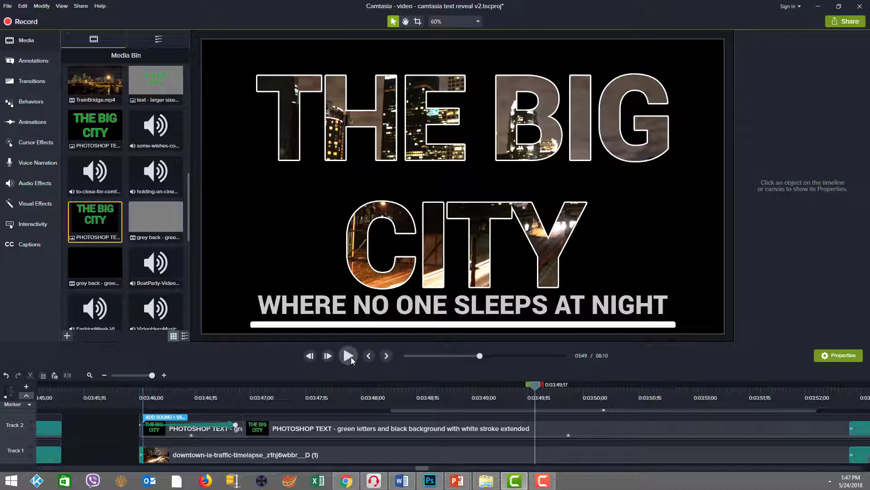
pyautogui.moveTo(538, 390); pyautogui.dragTo(124, 398)
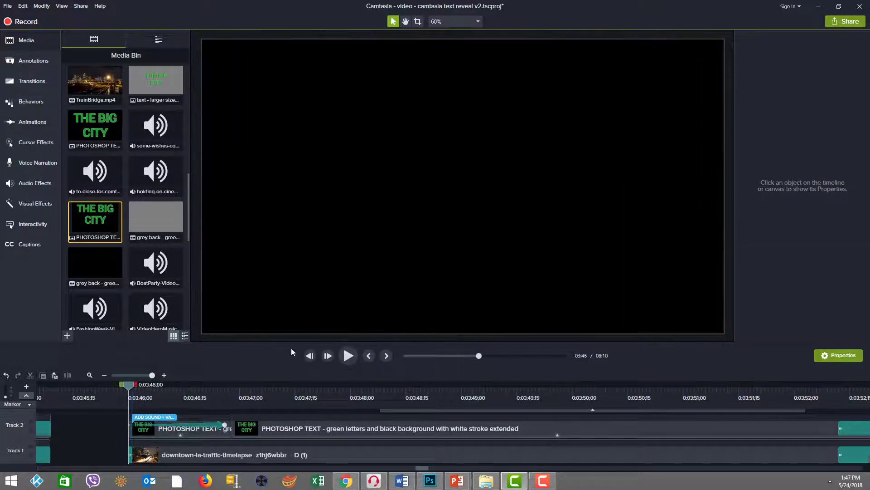
pyautogui.moveTo(295, 343); pyautogui.dragTo(335, 170)
pyautogui.click(422, 144)
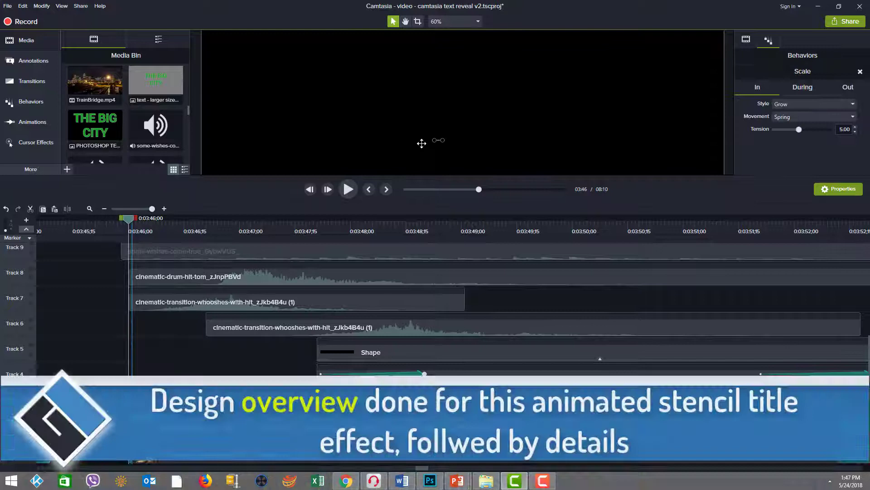
pyautogui.scroll(-3, 422, 143)
pyautogui.scroll(2, 422, 143)
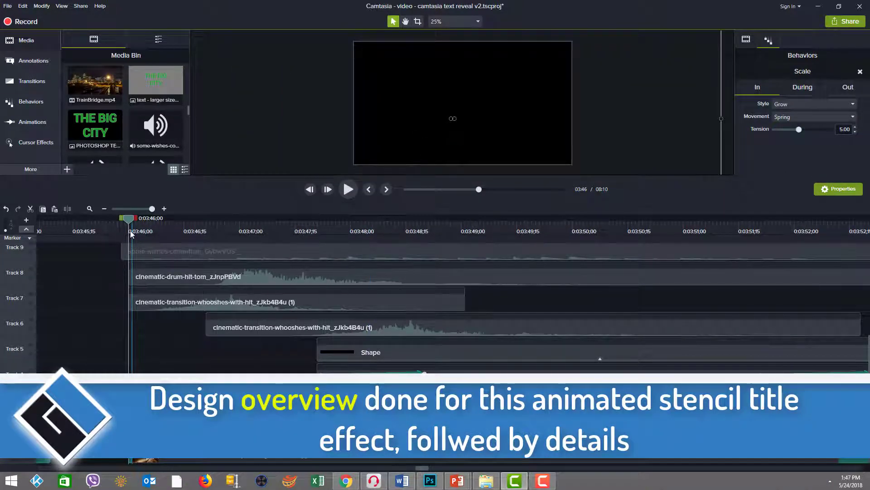
pyautogui.moveTo(130, 222); pyautogui.dragTo(158, 227)
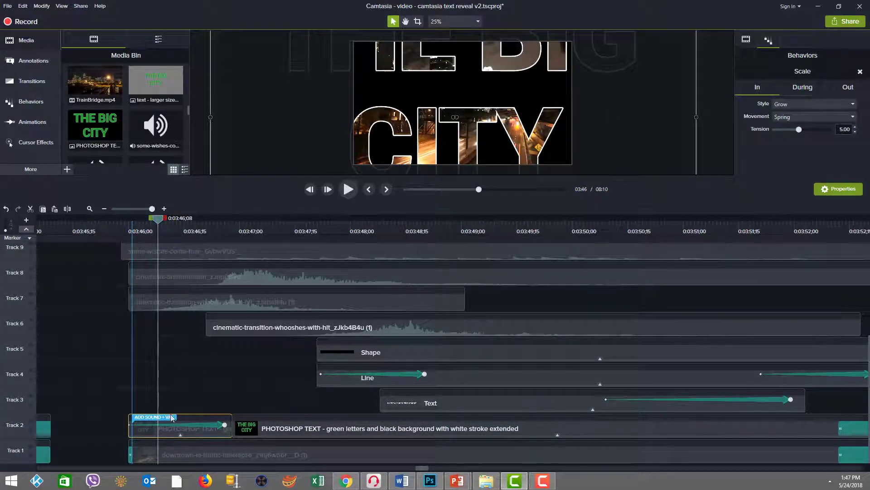
pyautogui.moveTo(159, 222); pyautogui.dragTo(217, 232)
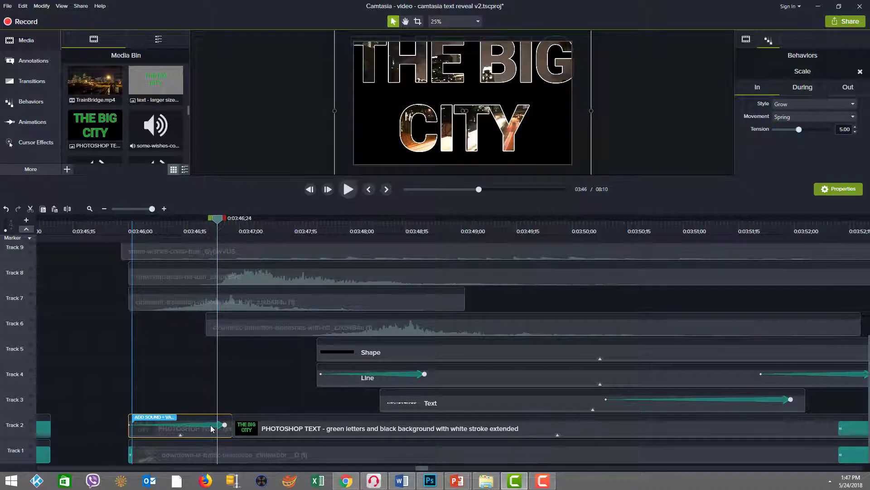
pyautogui.click(180, 434)
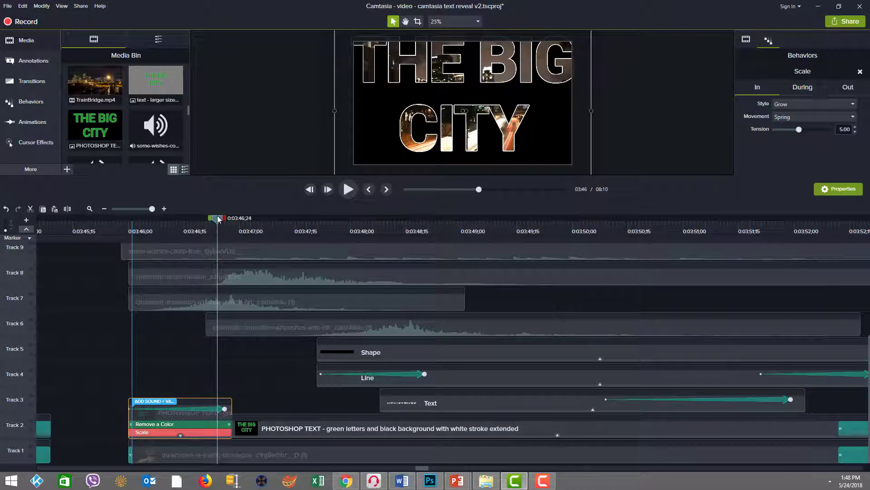
pyautogui.moveTo(217, 220); pyautogui.dragTo(246, 220)
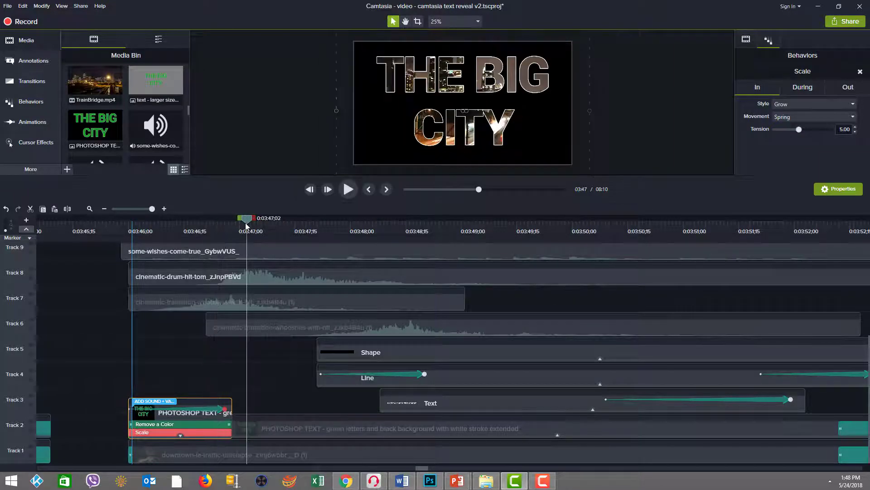
pyautogui.click(293, 425)
pyautogui.moveTo(247, 219); pyautogui.dragTo(363, 222)
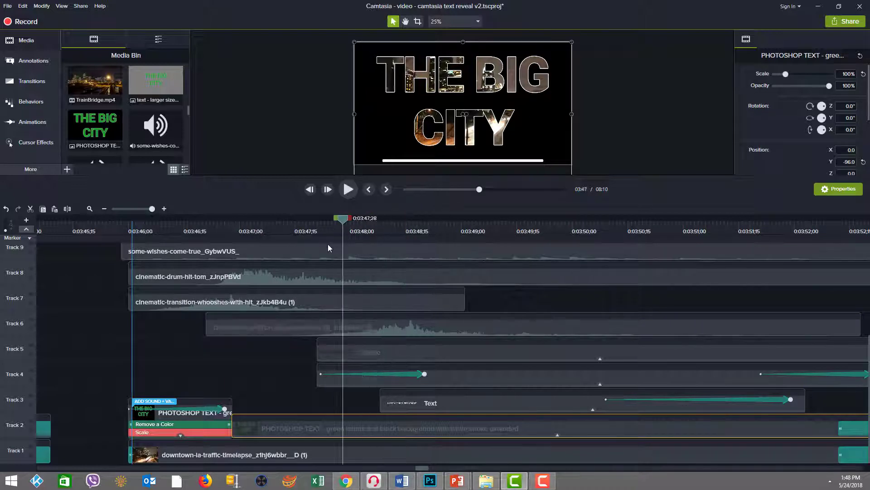
pyautogui.click(306, 248)
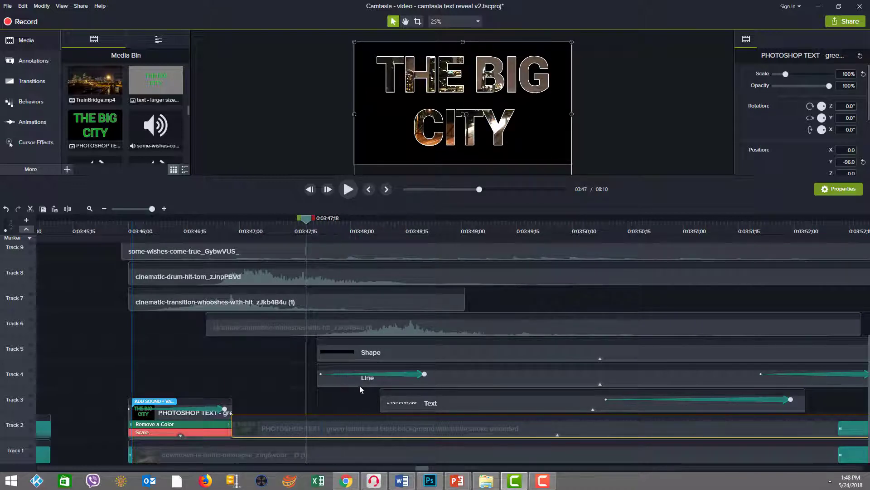
pyautogui.click(411, 404)
pyautogui.click(444, 376)
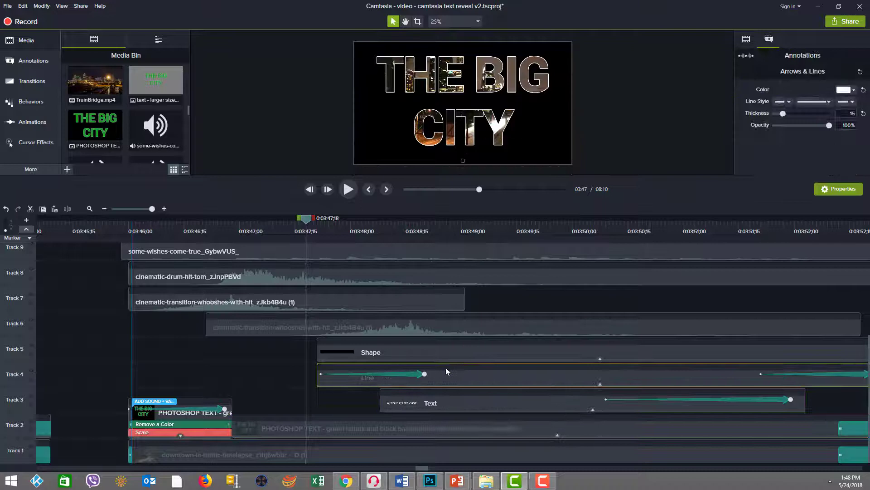
pyautogui.click(446, 354)
pyautogui.moveTo(306, 221); pyautogui.dragTo(123, 302)
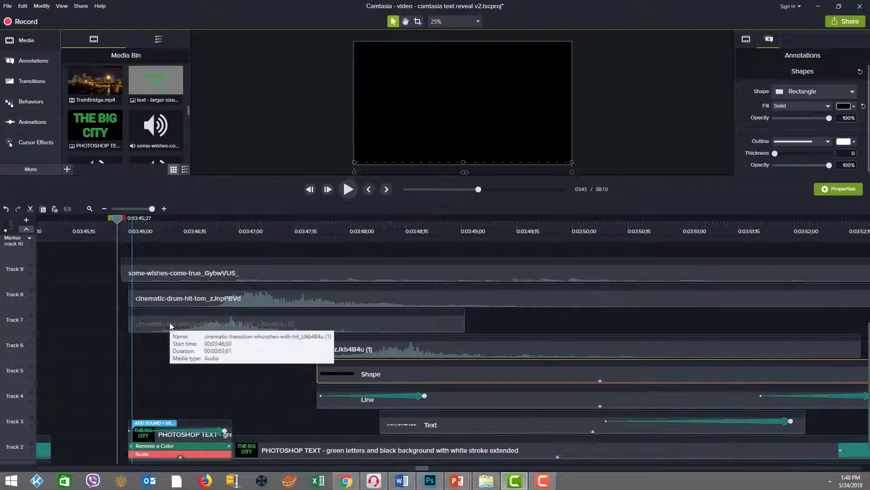
pyautogui.click(135, 225)
pyautogui.moveTo(151, 228); pyautogui.dragTo(205, 233)
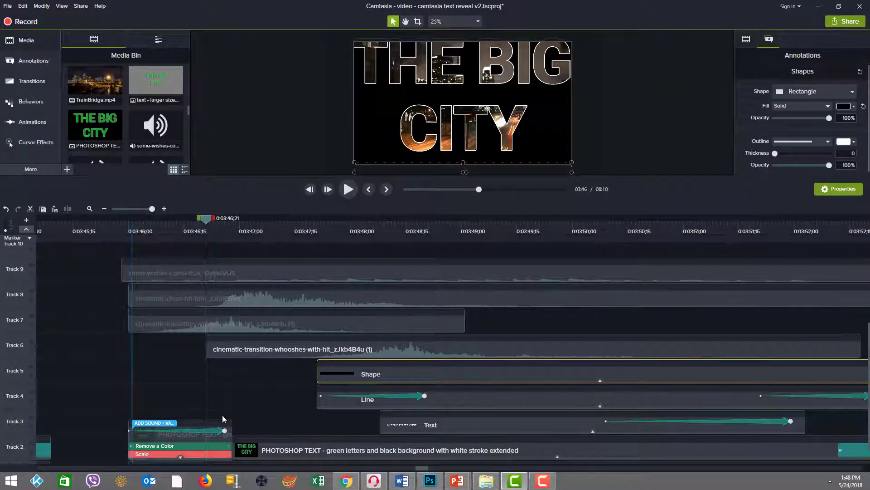
pyautogui.moveTo(204, 221); pyautogui.dragTo(223, 225)
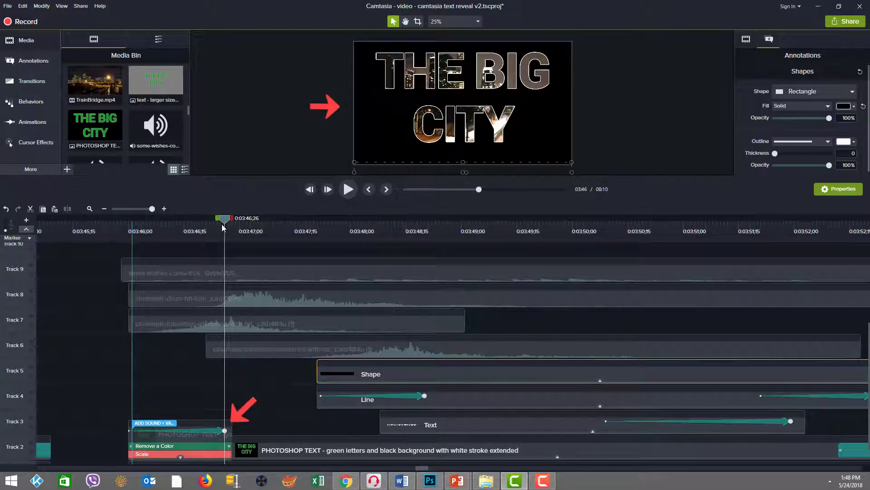
pyautogui.hotkey('ctrl', 'Right')
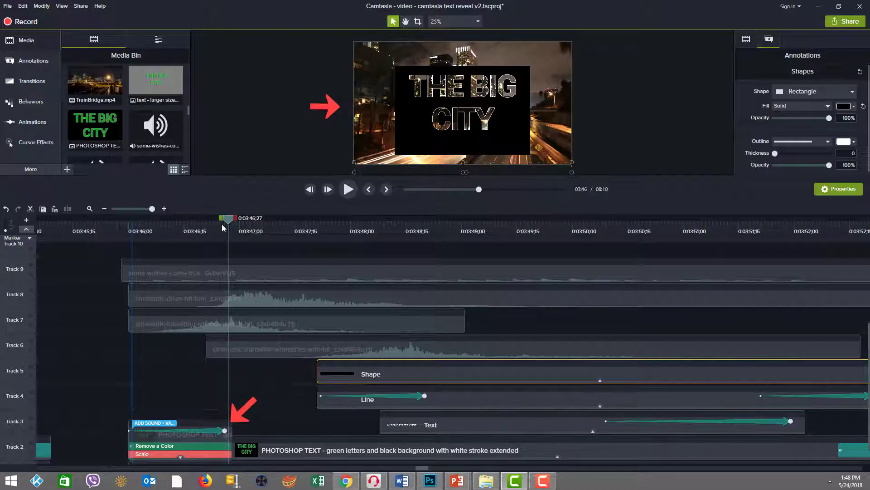
pyautogui.hotkey('ctrl', 'Right')
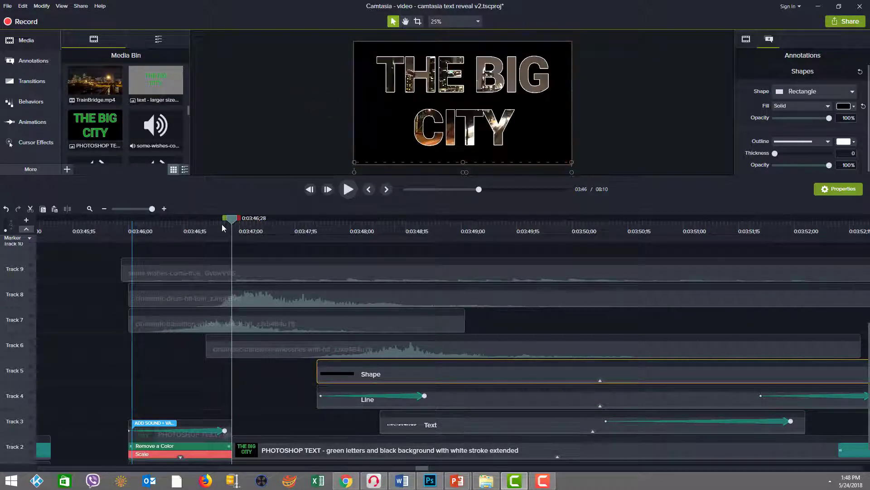
pyautogui.click(243, 299)
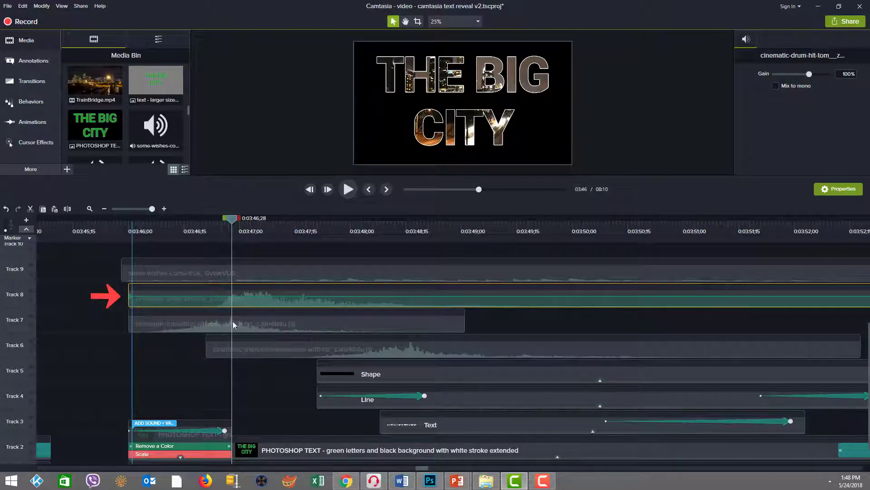
pyautogui.click(217, 330)
pyautogui.click(317, 347)
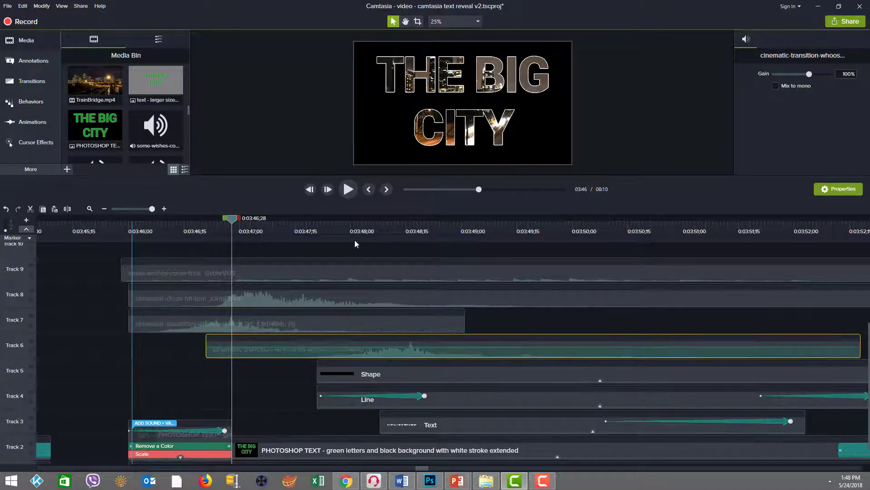
pyautogui.click(358, 229)
# Select the ADD REMOVE text clip and zoom the canvas out, keeping its 248.3% scale.
pyautogui.moveTo(358, 223); pyautogui.dragTo(529, 236)
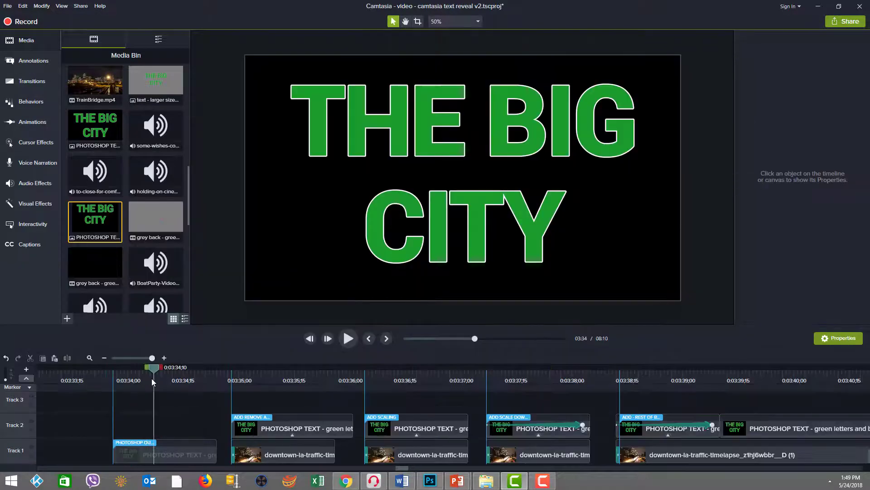
pyautogui.moveTo(164, 380); pyautogui.dragTo(267, 381)
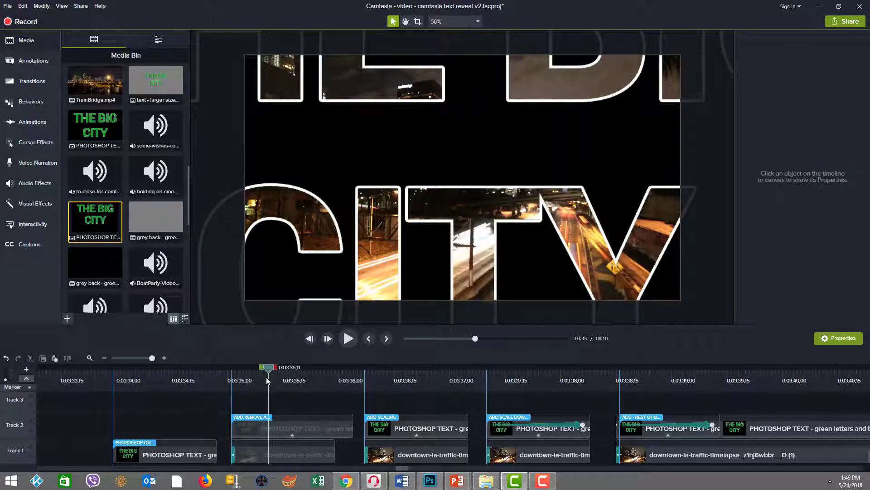
pyautogui.click(305, 298)
pyautogui.hotkey('ctrl', '-')
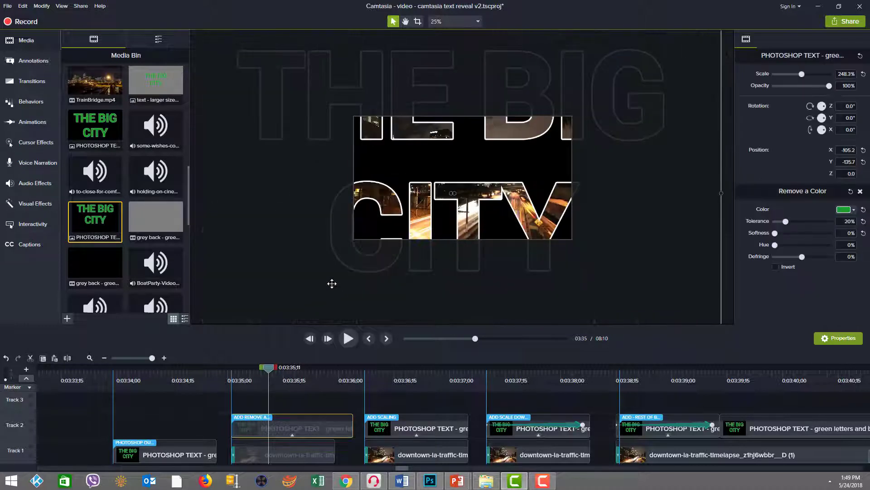
pyautogui.hotkey('ctrl', '-')
pyautogui.moveTo(350, 255); pyautogui.dragTo(334, 265)
pyautogui.hotkey('ctrl', 'z')
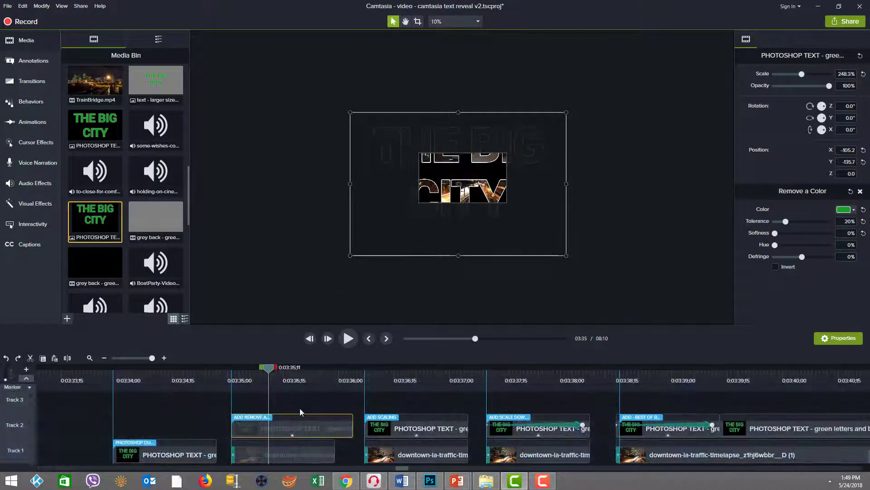
# Show the clip's Remove a Color settings, keeping Tolerance at 20% and Softness at 0%.
pyautogui.click(292, 435)
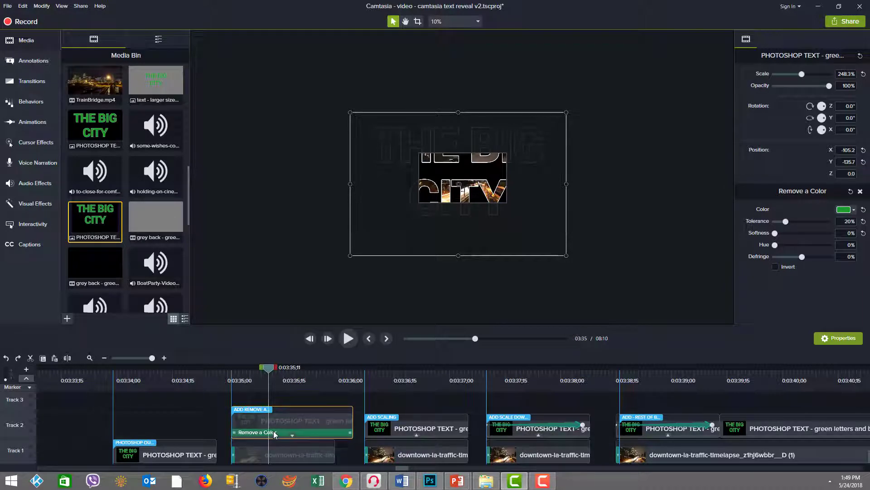
pyautogui.click(274, 433)
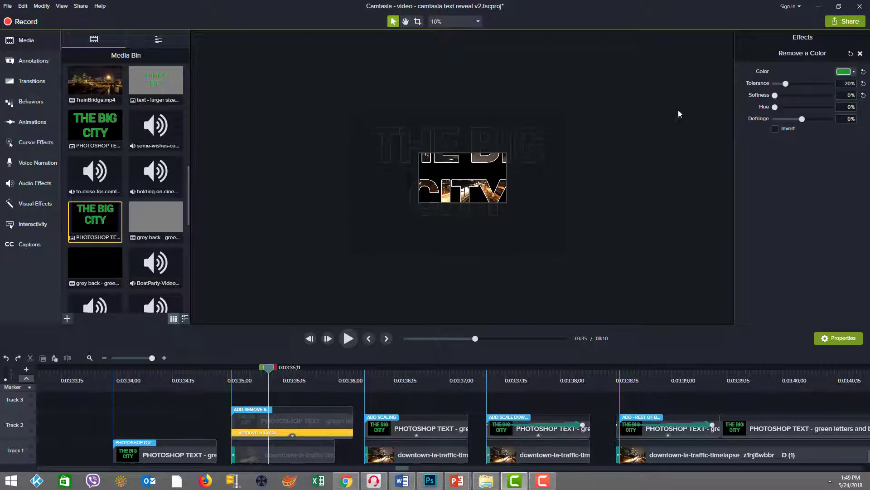
pyautogui.click(863, 85)
pyautogui.scroll(10, 847, 83)
pyautogui.press('Tab')
pyautogui.scroll(10, 848, 95)
pyautogui.scroll(-10, 849, 95)
# Reselect the Track 2 text clip, then select the downtown footage clip on Track 1.
pyautogui.click(293, 417)
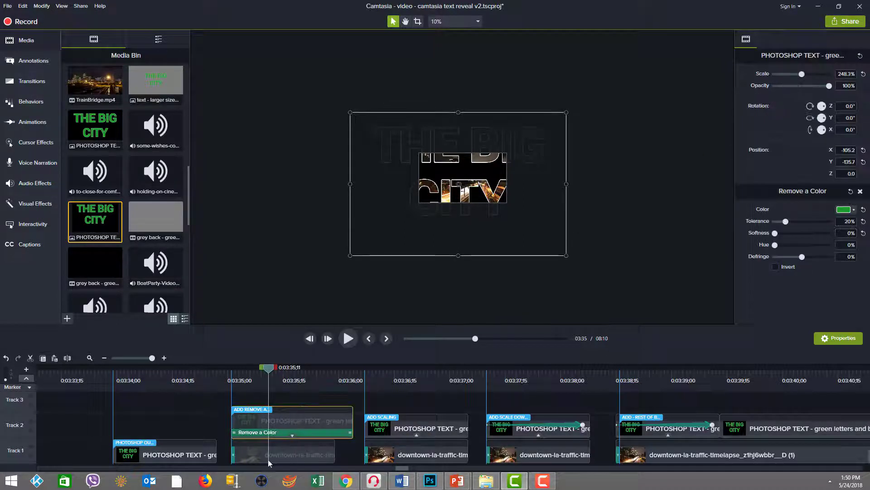
pyautogui.click(295, 458)
pyautogui.moveTo(268, 367); pyautogui.dragTo(405, 382)
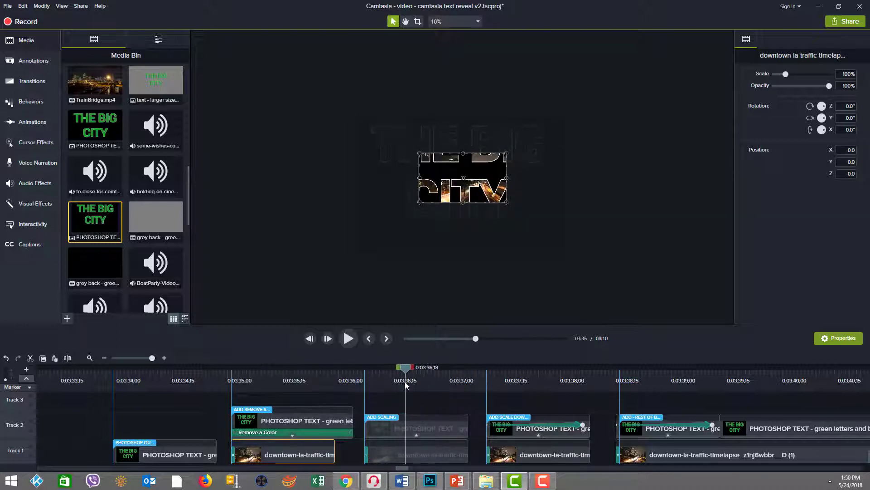
# Show the ADD SCALING Scale behavior's exit settings: Shrink, Ease Out - Back, 92% speed.
pyautogui.click(415, 435)
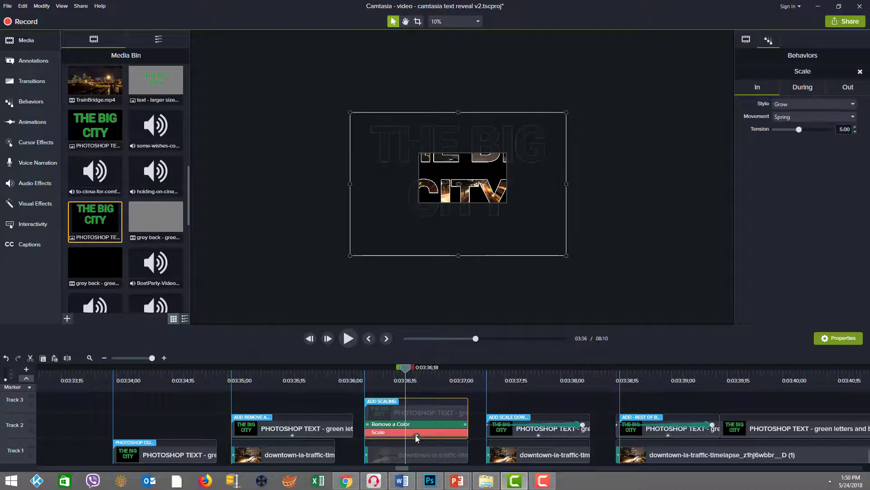
pyautogui.click(384, 433)
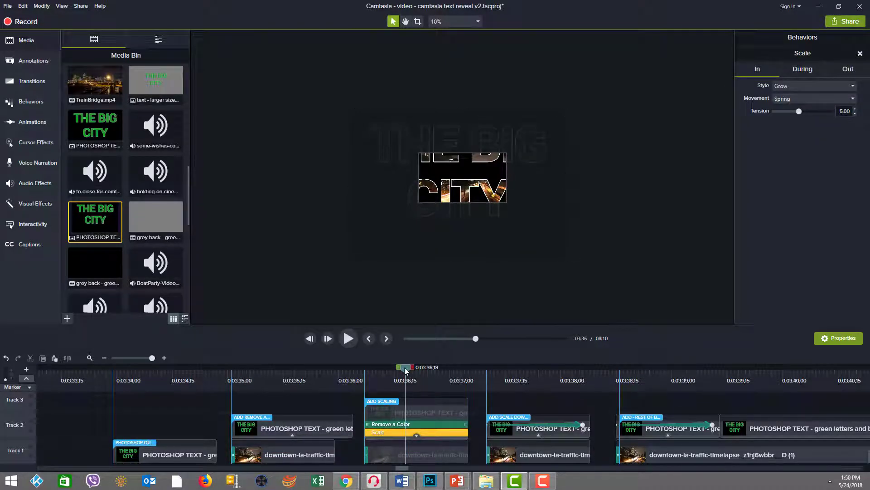
pyautogui.moveTo(406, 368); pyautogui.dragTo(419, 386)
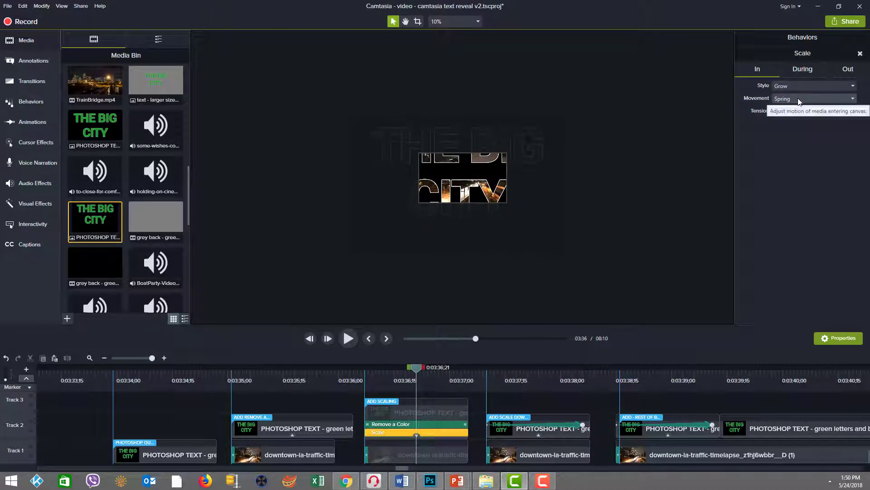
pyautogui.click(849, 73)
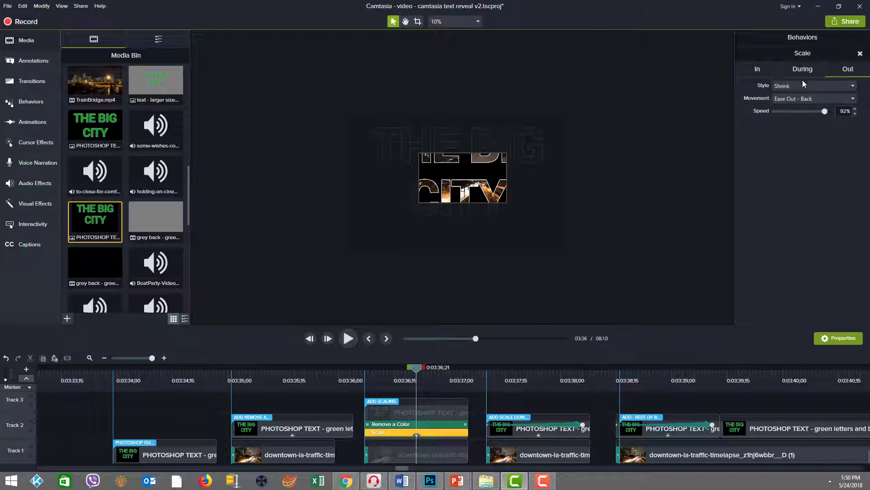
pyautogui.moveTo(417, 374); pyautogui.dragTo(366, 379)
# Step frame by frame through the scale animation, then move ahead into the next text clip.
pyautogui.scroll(1, 367, 313)
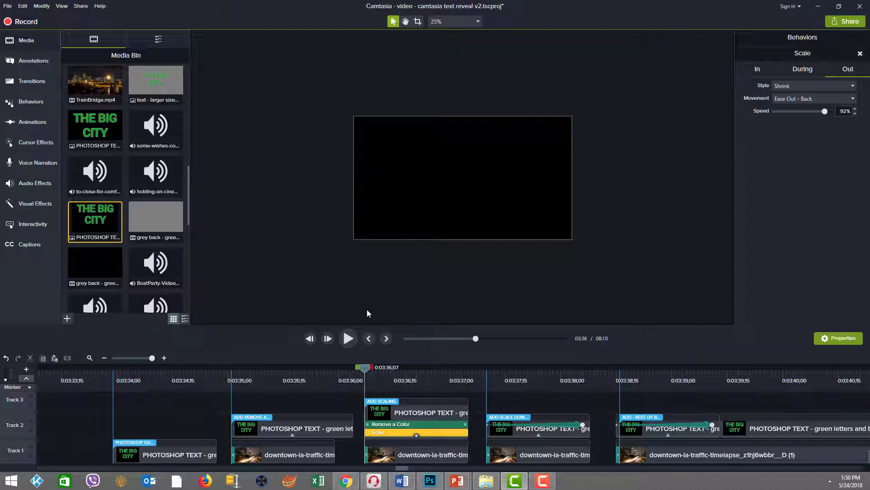
pyautogui.scroll(1, 367, 313)
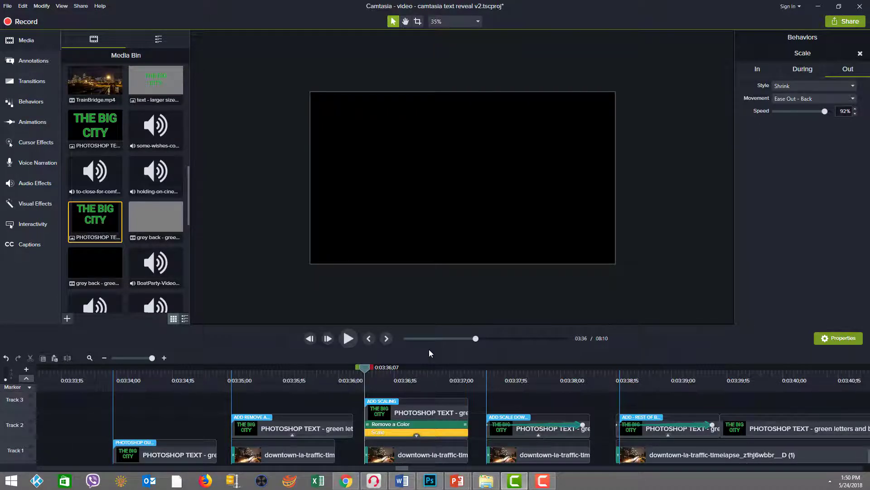
pyautogui.press('.')
pyautogui.press('.')
pyautogui.press('.')
pyautogui.press('.')
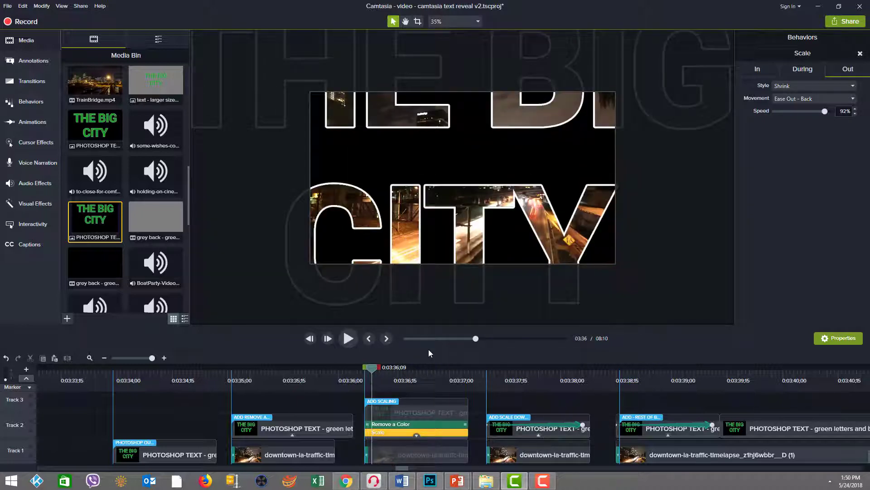
pyautogui.press('.')
pyautogui.press('.')
pyautogui.press('.')
pyautogui.press('.')
pyautogui.press('.')
pyautogui.press('.')
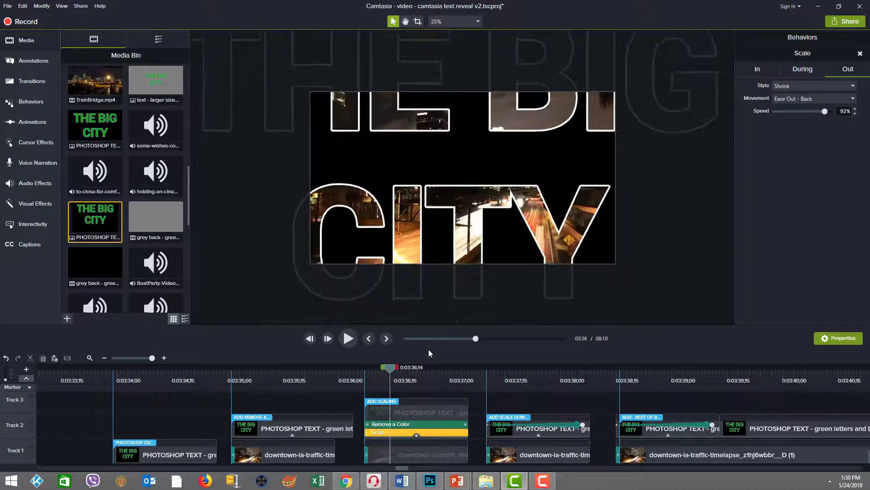
pyautogui.press('.')
pyautogui.press('.')
pyautogui.press('.')
pyautogui.press('.')
pyautogui.press('.')
pyautogui.press('.')
pyautogui.press('.')
pyautogui.press('.')
pyautogui.press('.')
pyautogui.press('.')
pyautogui.press('.')
pyautogui.press('.')
pyautogui.press('.')
pyautogui.press('.')
pyautogui.press('.')
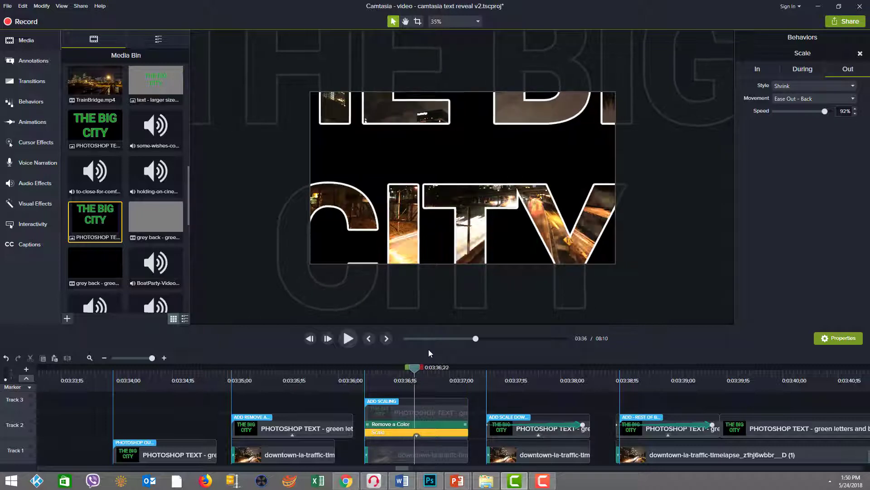
pyautogui.press('.')
pyautogui.press('.')
pyautogui.press('.')
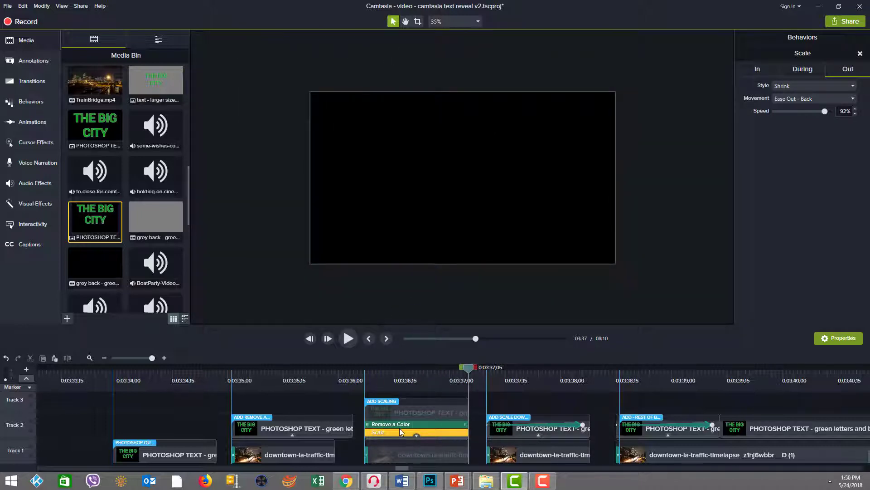
pyautogui.moveTo(472, 369); pyautogui.dragTo(528, 369)
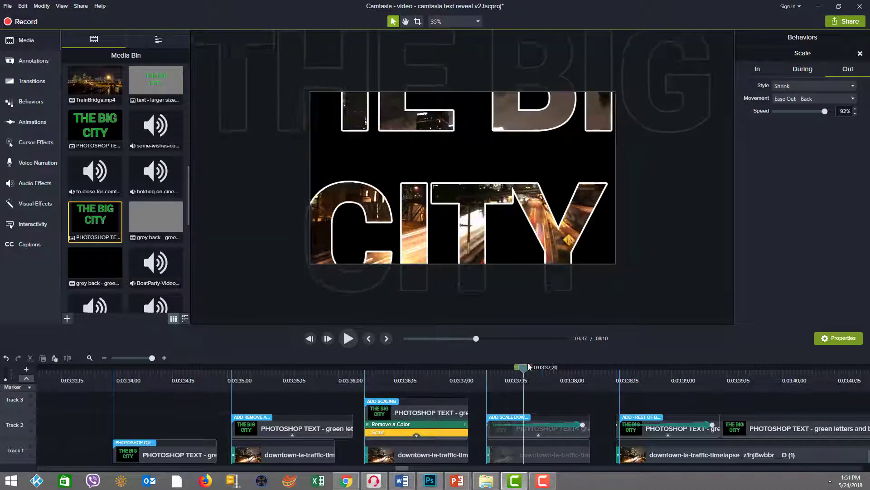
pyautogui.click(537, 428)
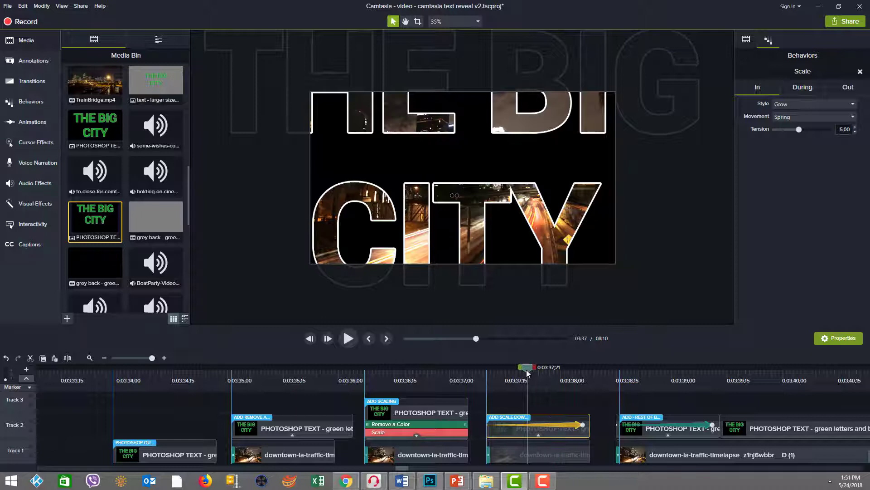
pyautogui.moveTo(527, 369); pyautogui.dragTo(513, 369)
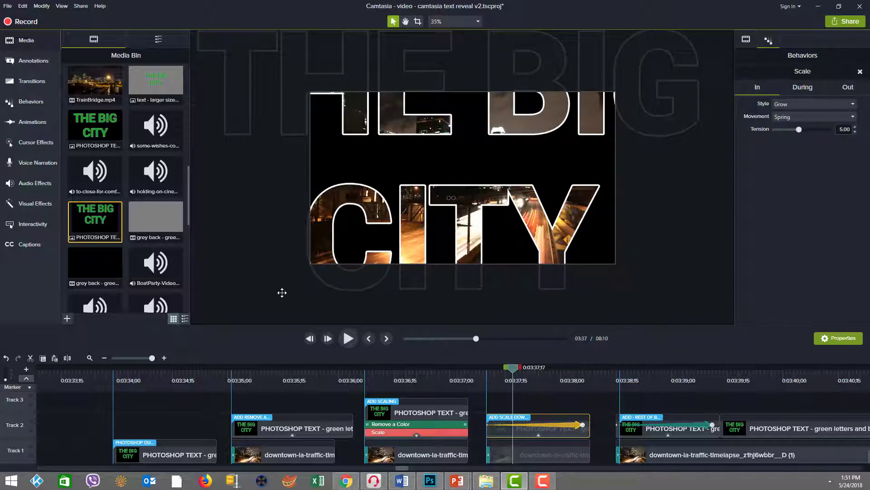
pyautogui.click(32, 122)
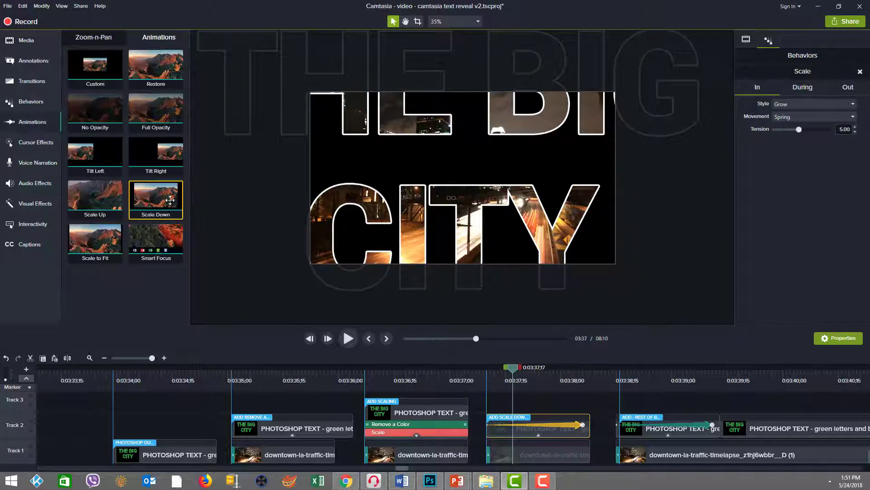
pyautogui.moveTo(171, 201); pyautogui.dragTo(518, 426)
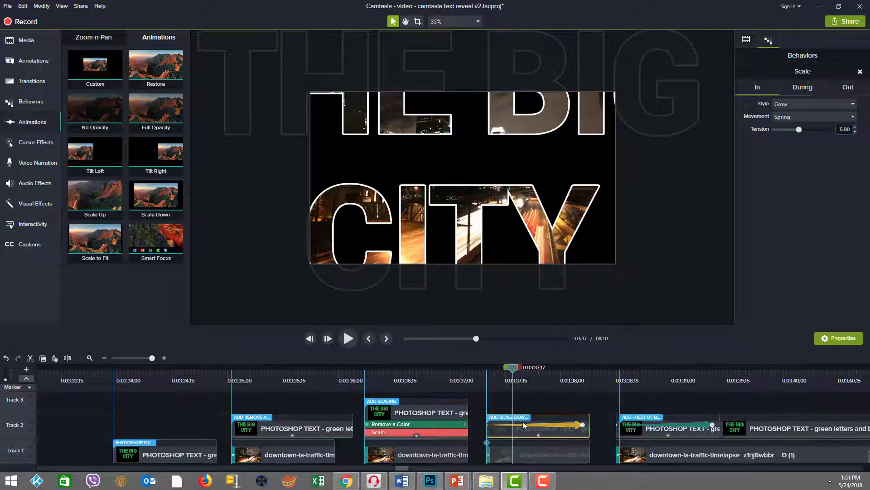
pyautogui.click(582, 425)
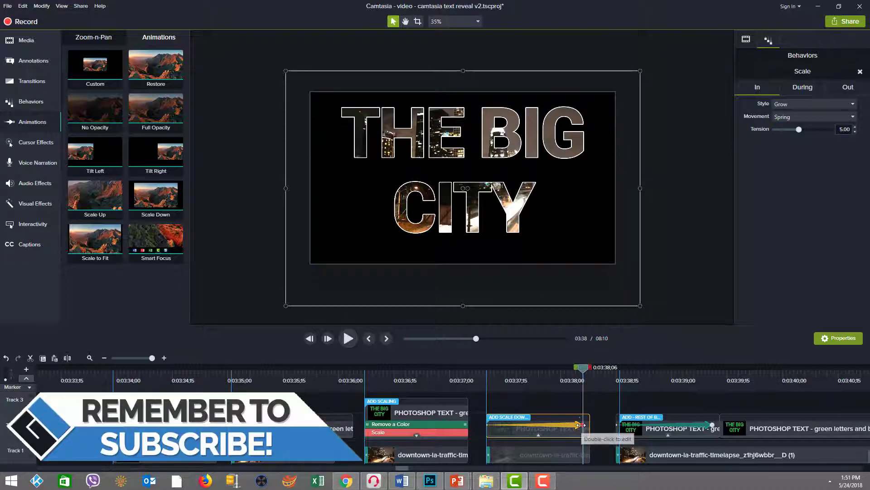
pyautogui.click(537, 206)
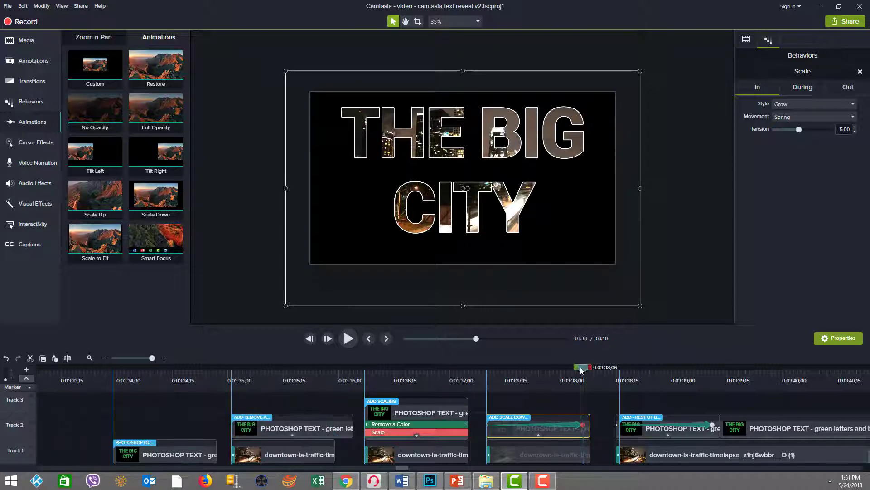
pyautogui.moveTo(581, 369); pyautogui.dragTo(550, 371)
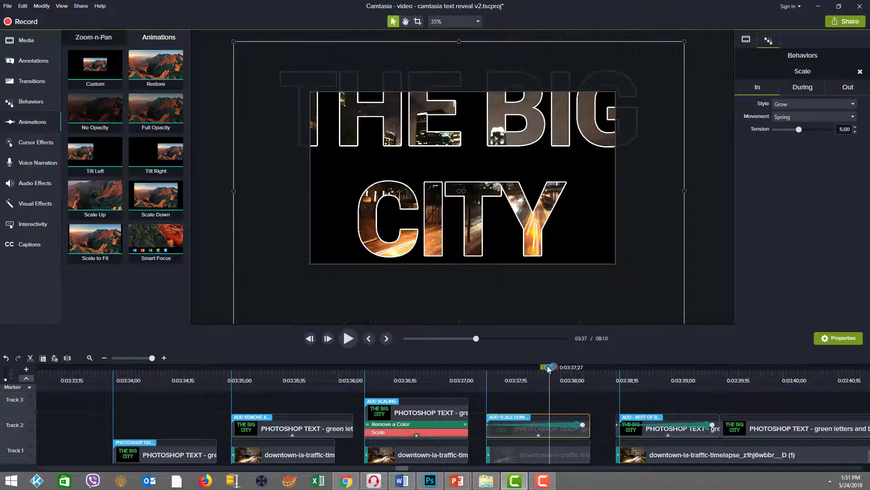
pyautogui.hotkey('ctrl', 'Right')
pyautogui.hotkey('ctrl', 'Right')
pyautogui.hotkey('ctrl', 'Right')
pyautogui.hotkey('ctrl', 'Right')
pyautogui.hotkey('ctrl', 'Right')
pyautogui.hotkey('ctrl', 'Right')
pyautogui.hotkey('ctrl', 'Right')
pyautogui.hotkey('ctrl', 'Right')
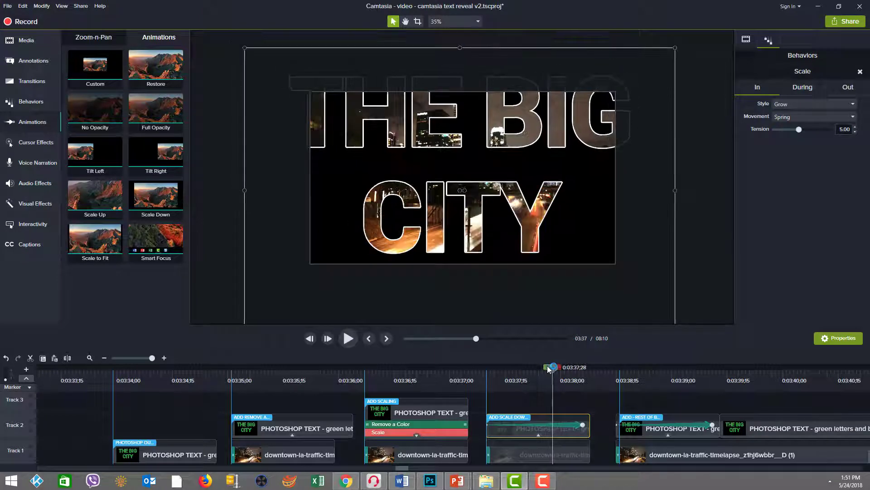
pyautogui.hotkey('ctrl', 'Right')
pyautogui.hotkey('ctrl', 'Right')
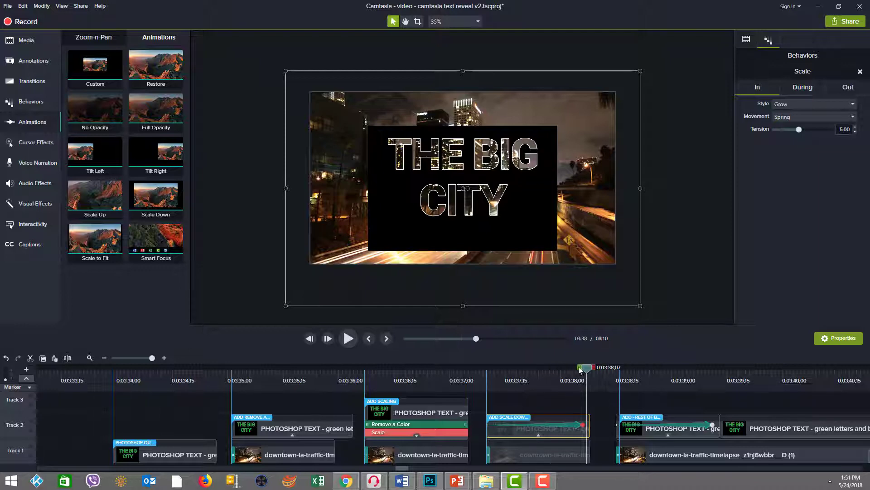
pyautogui.moveTo(587, 373); pyautogui.dragTo(614, 369)
pyautogui.click(348, 339)
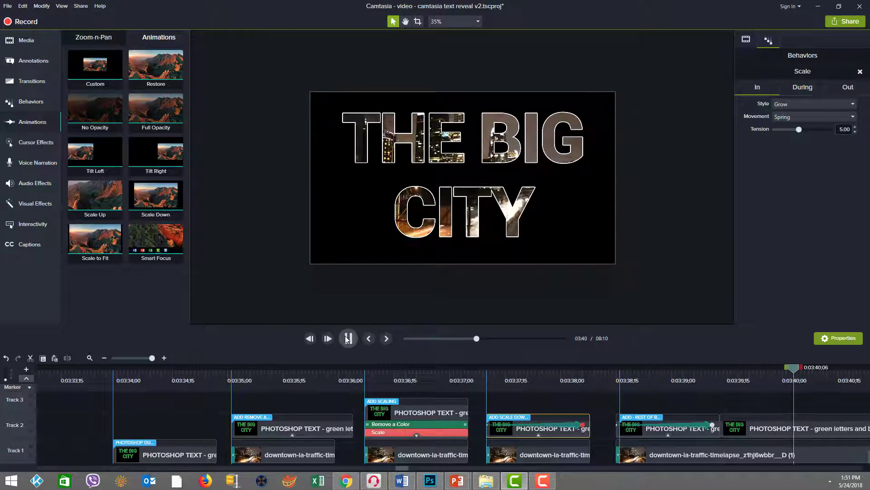
pyautogui.click(347, 338)
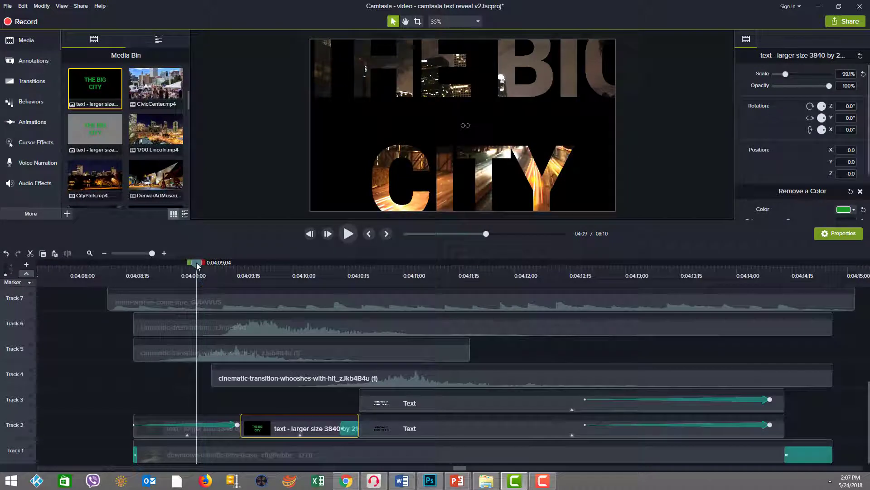
# Scrub forward to 04:11, where WHERE NO ONE SLEEPS AT NIGHT appears over downtown traffic.
pyautogui.moveTo(198, 263); pyautogui.dragTo(341, 266)
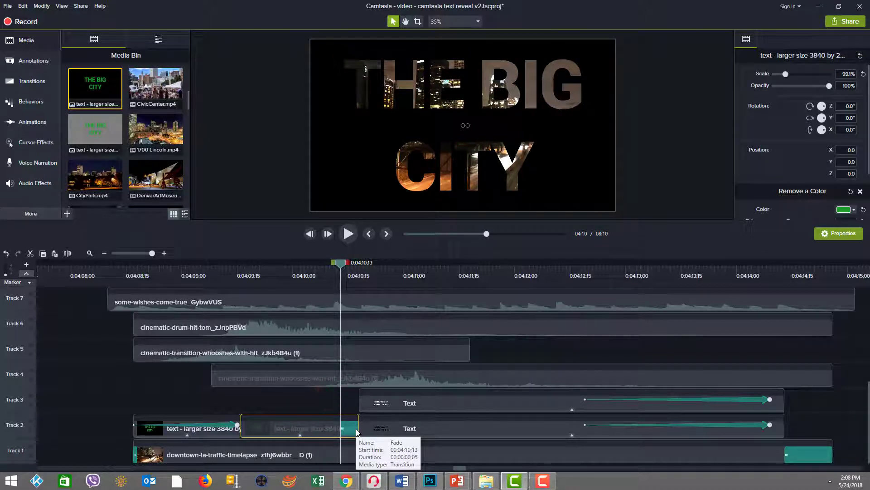
pyautogui.moveTo(342, 268); pyautogui.dragTo(372, 264)
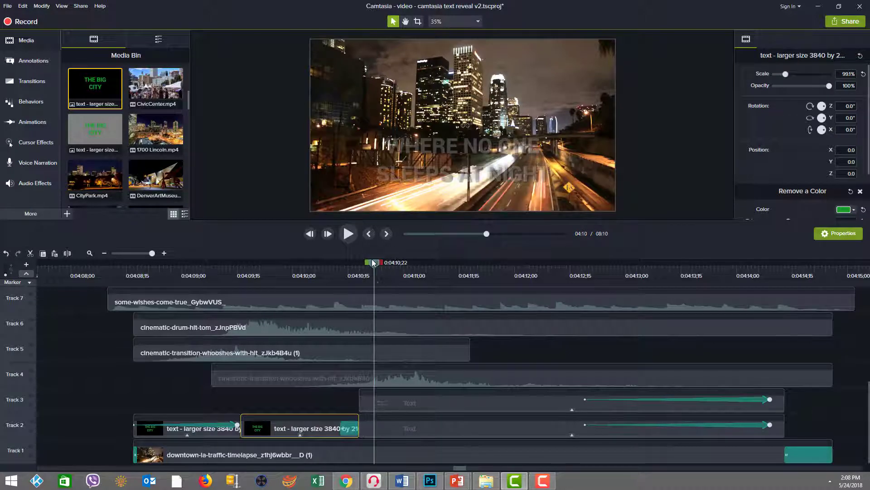
pyautogui.click(401, 378)
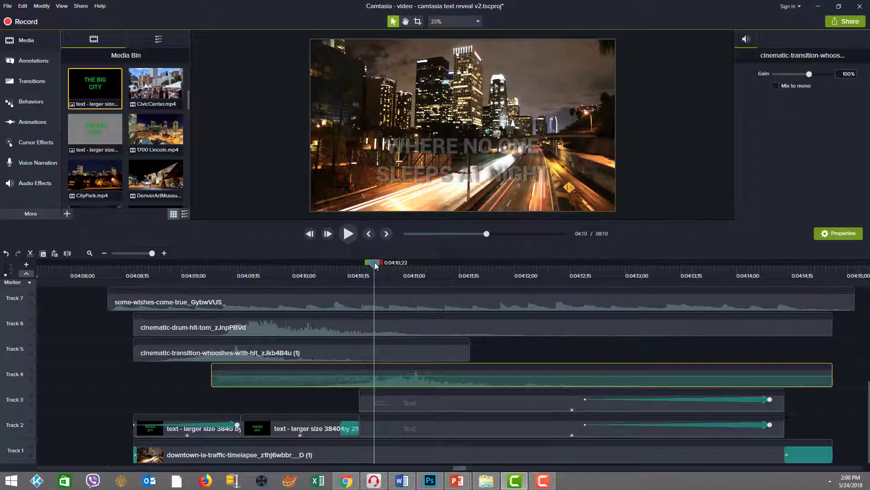
pyautogui.moveTo(387, 264); pyautogui.dragTo(419, 262)
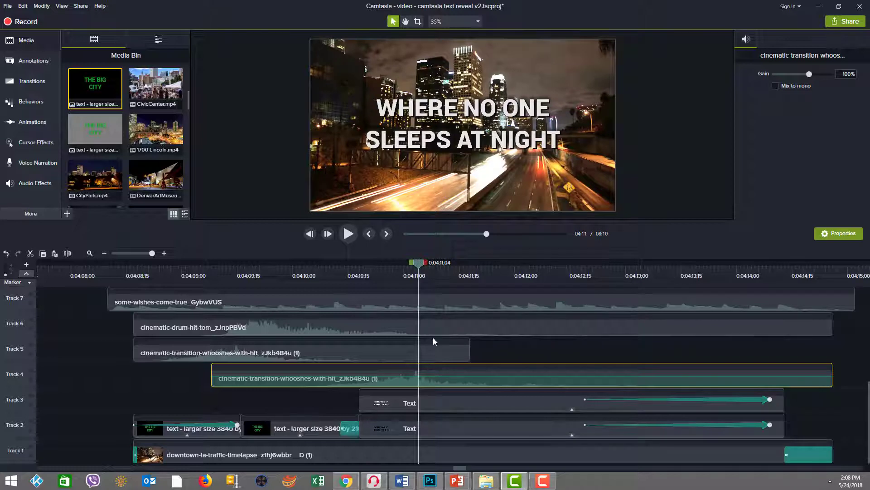
pyautogui.click(438, 398)
pyautogui.click(439, 426)
pyautogui.click(439, 399)
pyautogui.click(440, 429)
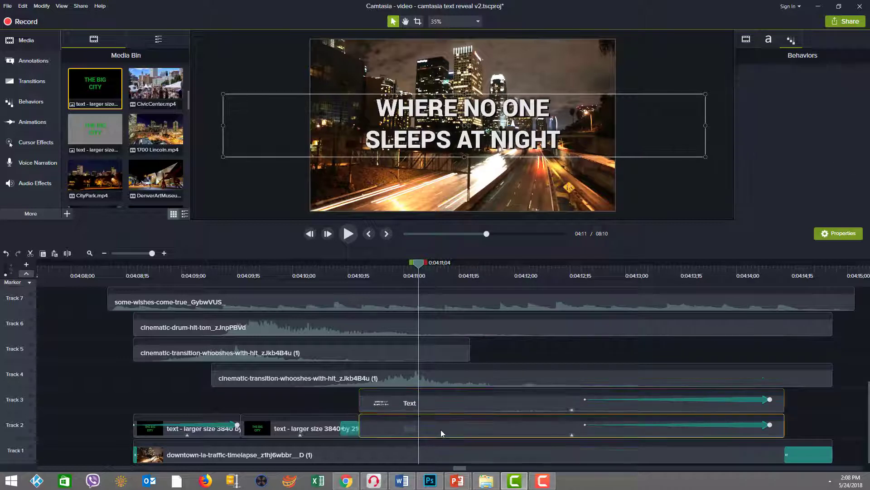
pyautogui.click(443, 408)
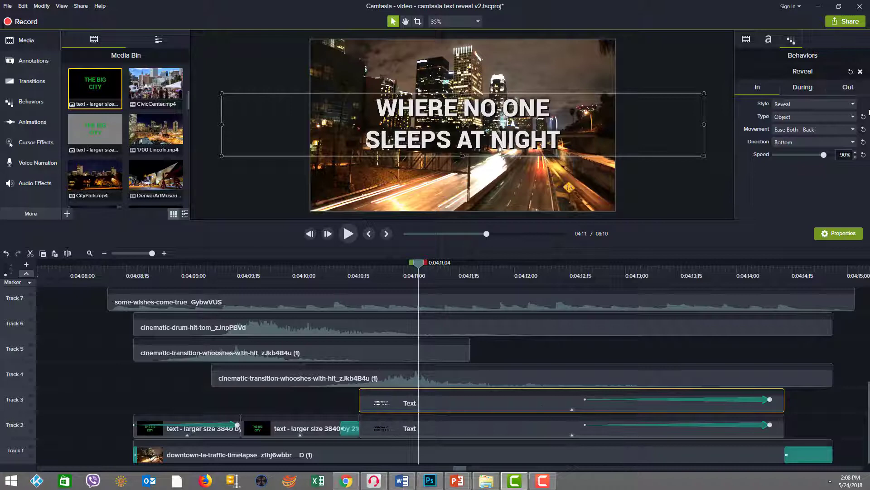
pyautogui.click(769, 41)
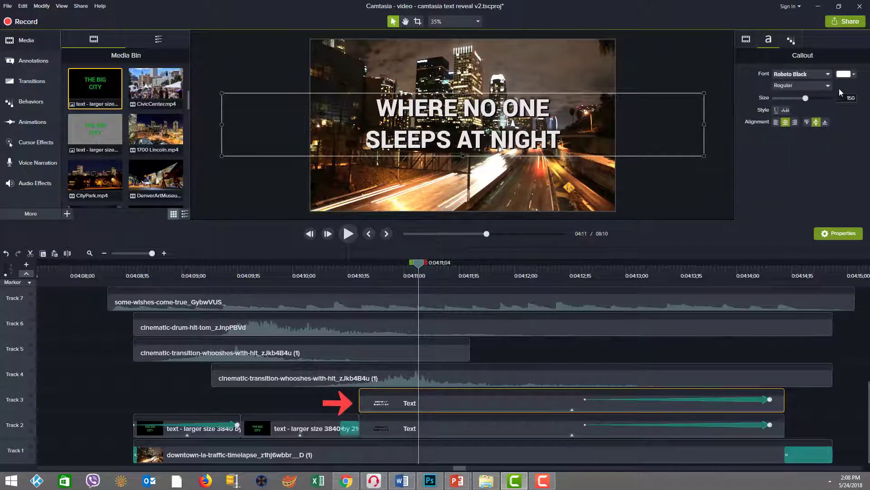
pyautogui.click(489, 425)
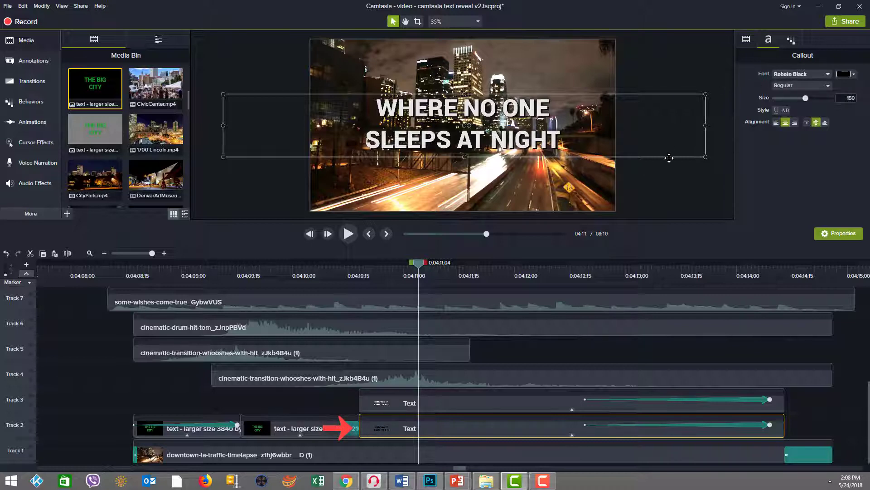
pyautogui.click(653, 179)
pyautogui.scroll(4, 654, 174)
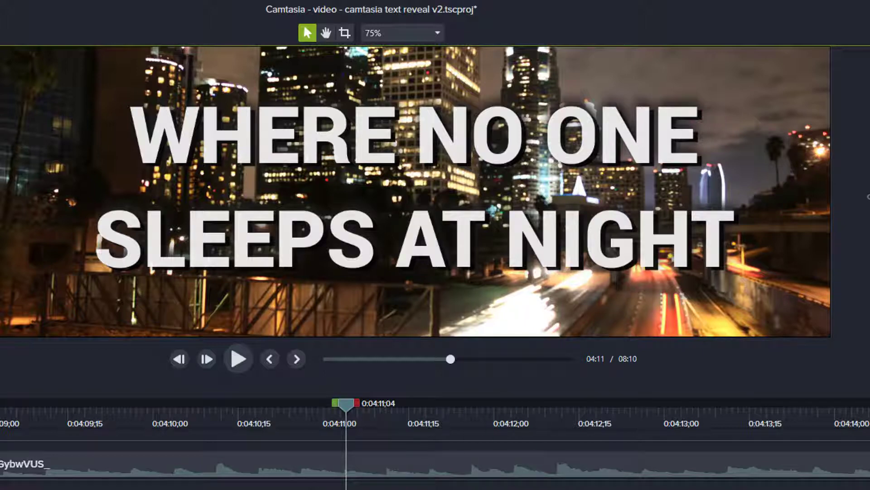
pyautogui.click(418, 192)
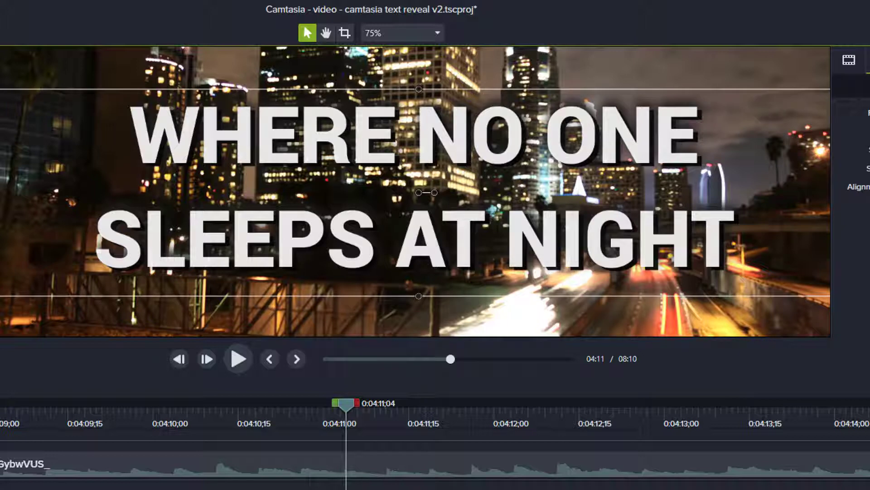
pyautogui.click(609, 305)
pyautogui.click(607, 281)
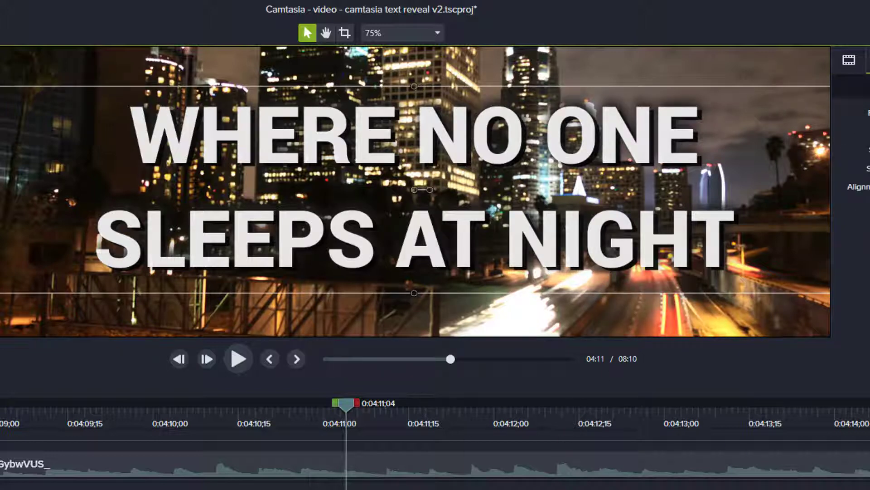
pyautogui.hotkey('ctrl', 'z')
pyautogui.press('Down')
pyautogui.press('Down')
pyautogui.press('Down')
pyautogui.press('Down')
pyautogui.press('Down')
pyautogui.press('Up')
pyautogui.press('Up')
pyautogui.press('Up')
pyautogui.press('Up')
pyautogui.press('Up')
pyautogui.press('Up')
pyautogui.press('Up')
pyautogui.press('Up')
pyautogui.press('Up')
pyautogui.press('Up')
pyautogui.press('Up')
pyautogui.press('Up')
pyautogui.press('Up')
pyautogui.press('Up')
pyautogui.press('Up')
pyautogui.press('Up')
pyautogui.press('Up')
pyautogui.press('Up')
pyautogui.press('Up')
pyautogui.press('Up')
pyautogui.press('Down')
pyautogui.press('Down')
pyautogui.press('Down')
pyautogui.press('Down')
pyautogui.press('Down')
pyautogui.press('Down')
pyautogui.press('Down')
pyautogui.press('Down')
pyautogui.press('Down')
pyautogui.press('Down')
pyautogui.press('Down')
pyautogui.press('Down')
pyautogui.press('Down')
pyautogui.press('Down')
pyautogui.press('Down')
pyautogui.press('Down')
pyautogui.press('Down')
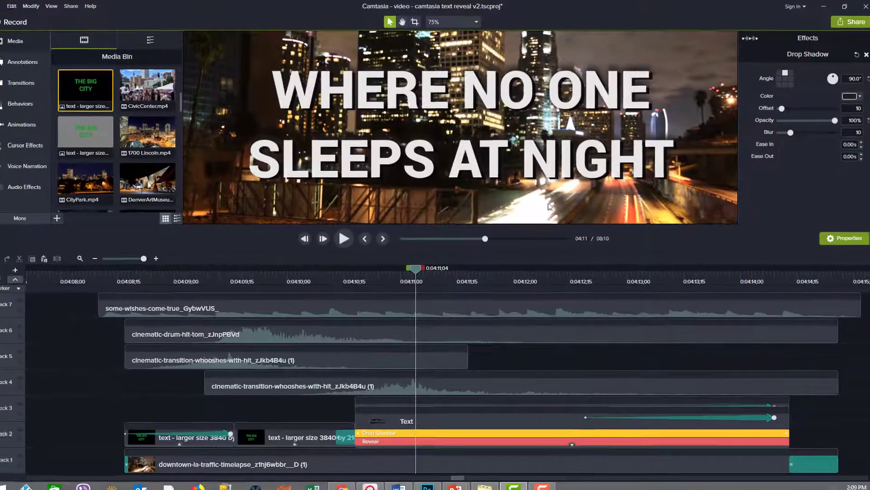
pyautogui.click(547, 290)
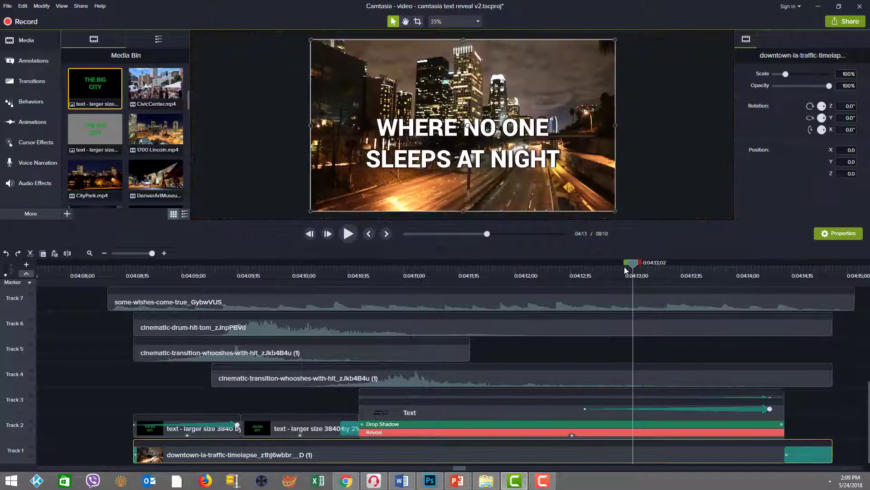
# Show the upper Text clip's Reveal behavior: Object type, Ease Both - Back, from Bottom, 90% speed.
pyautogui.click(581, 264)
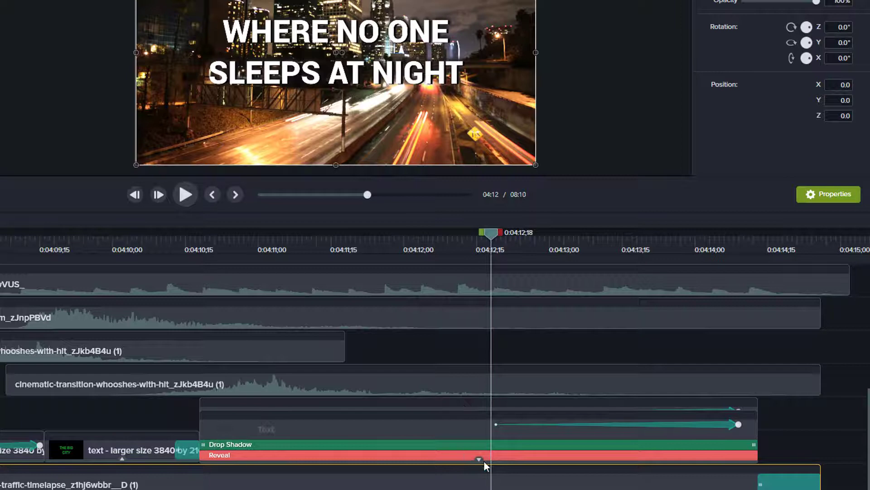
pyautogui.click(479, 458)
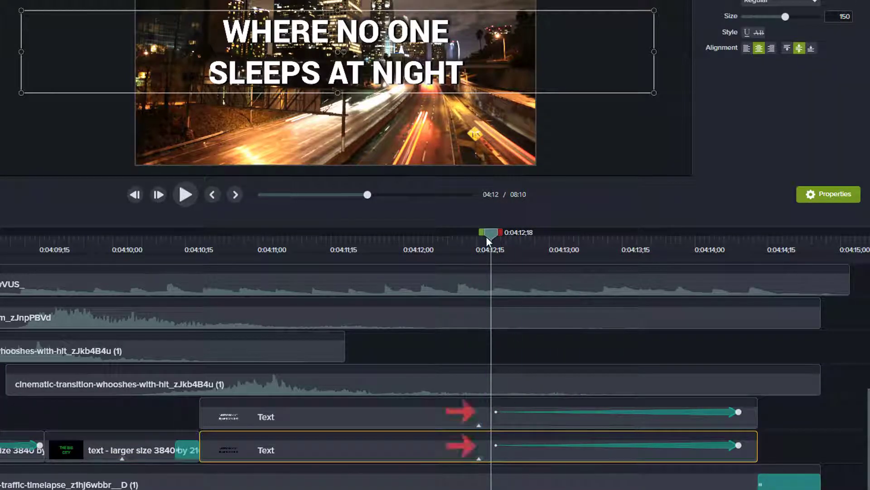
pyautogui.click(480, 427)
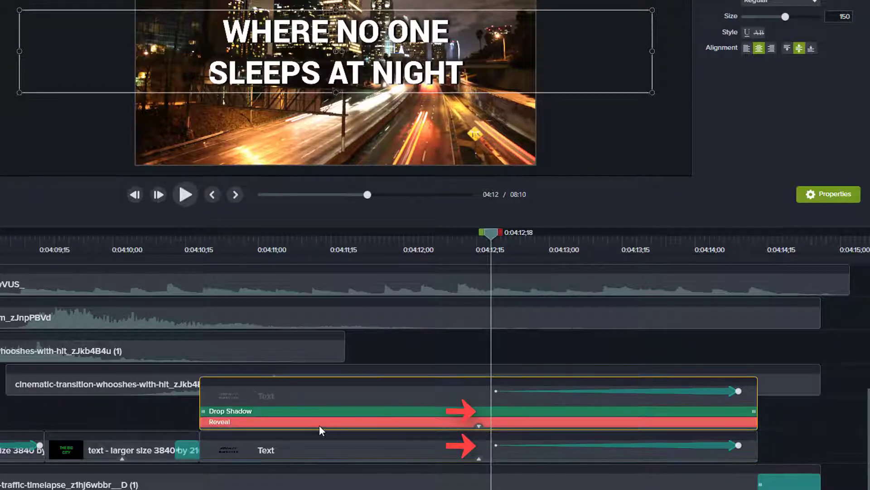
pyautogui.click(320, 424)
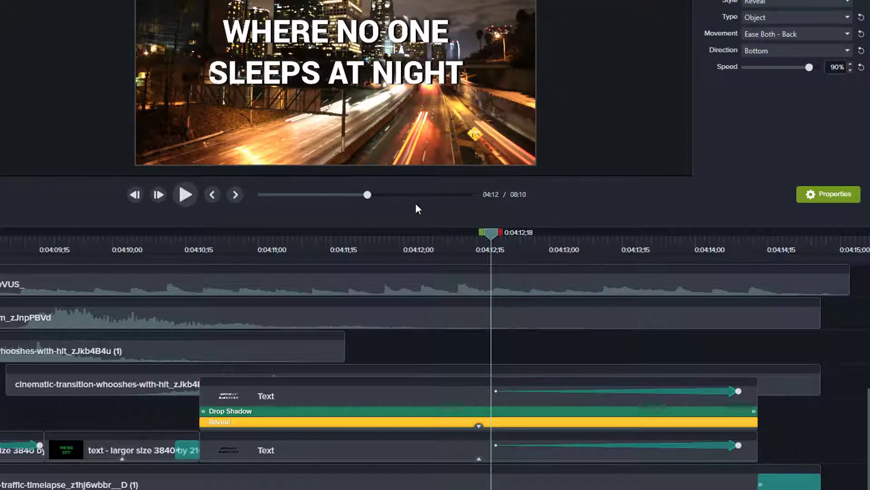
pyautogui.moveTo(491, 232); pyautogui.dragTo(406, 233)
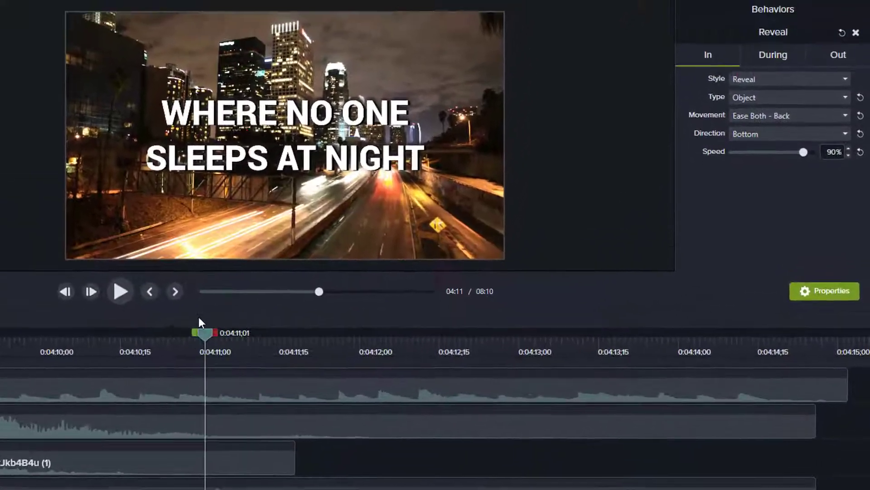
pyautogui.moveTo(351, 385); pyautogui.dragTo(416, 384)
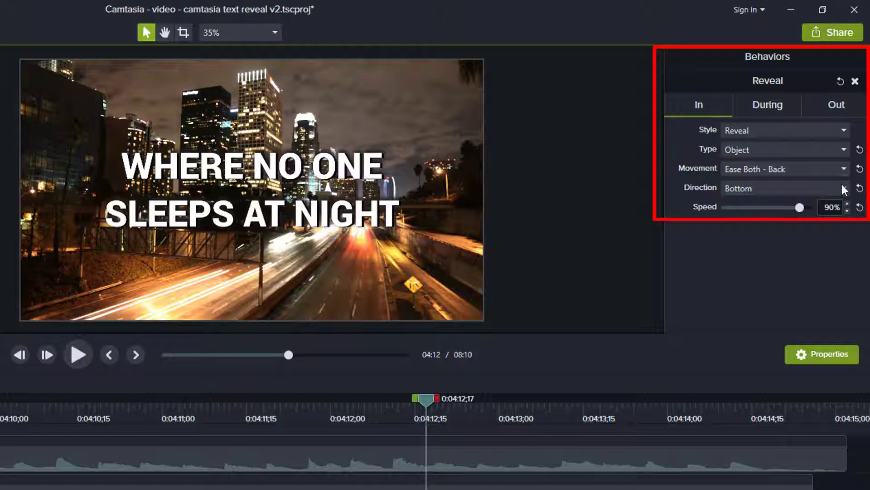
# Check the Reveal exit settings (Object, Ease Both - Back, Bottom, 95% speed) and scrub the animation.
pyautogui.click(740, 151)
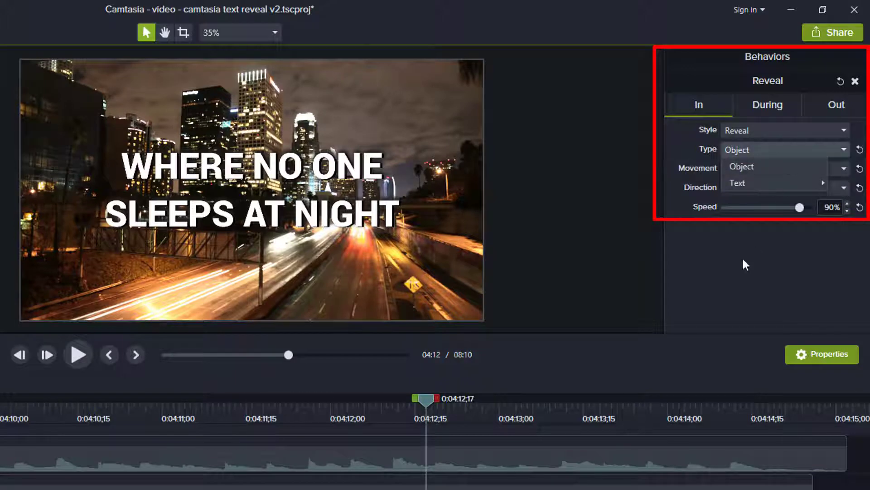
pyautogui.click(723, 278)
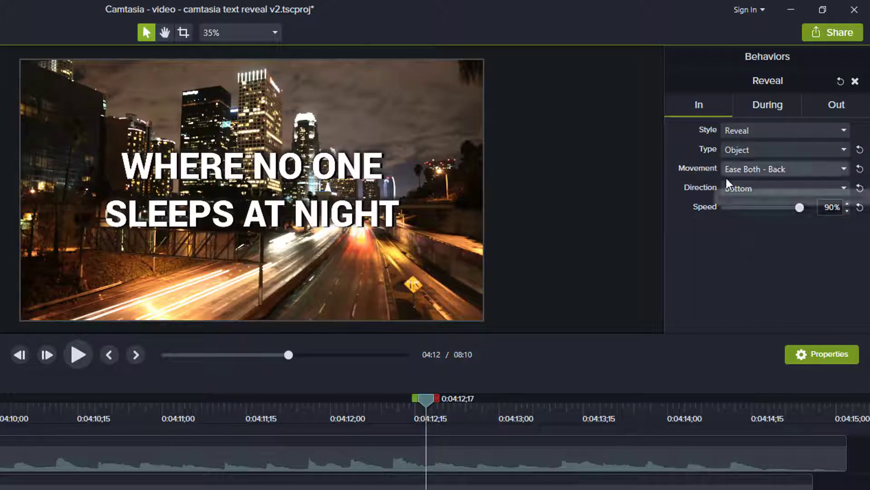
pyautogui.click(843, 170)
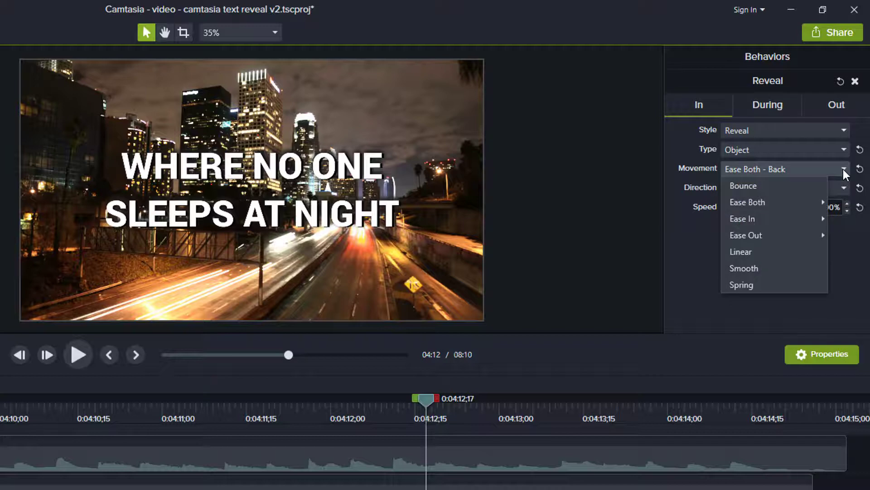
pyautogui.click(844, 171)
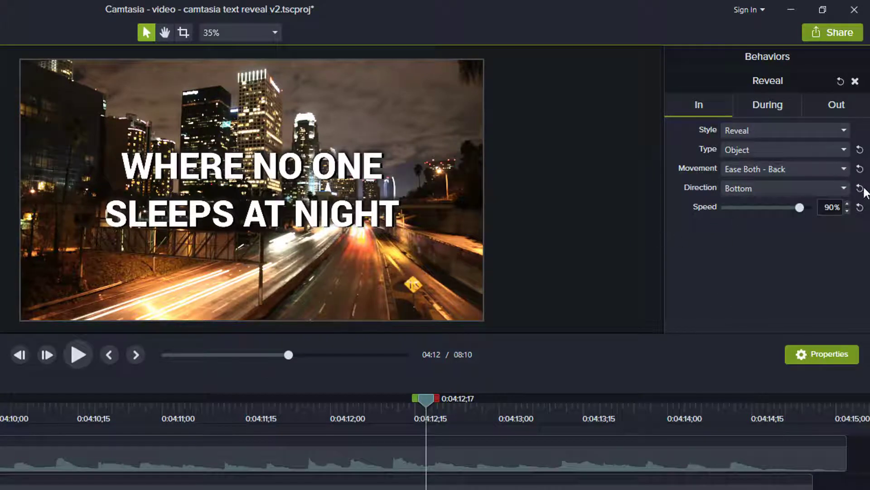
pyautogui.click(775, 103)
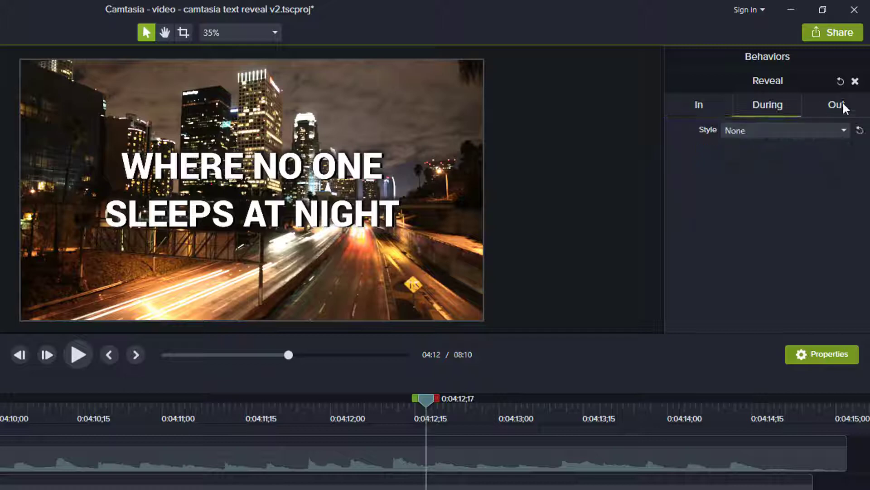
pyautogui.click(832, 107)
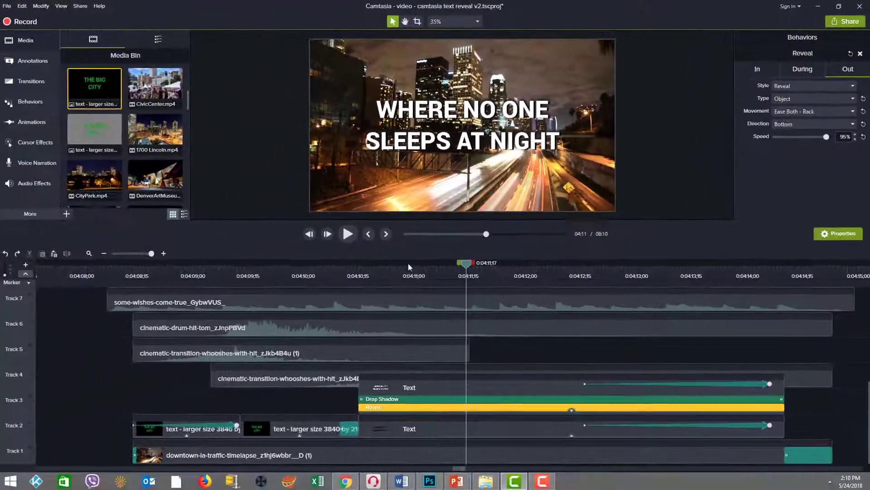
pyautogui.moveTo(408, 265); pyautogui.dragTo(708, 292)
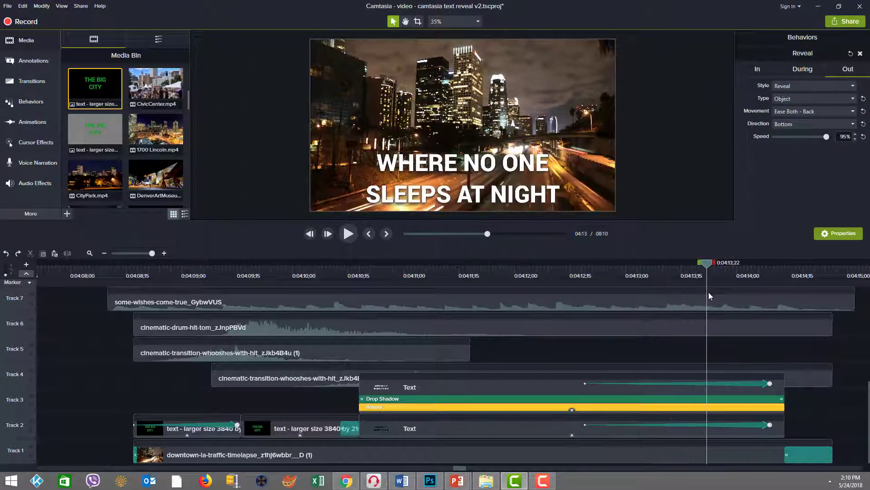
# Jump past the title's end to the 04:29 example with green-outlined THE BIG CITY on grey.
pyautogui.click(770, 383)
pyautogui.click(771, 383)
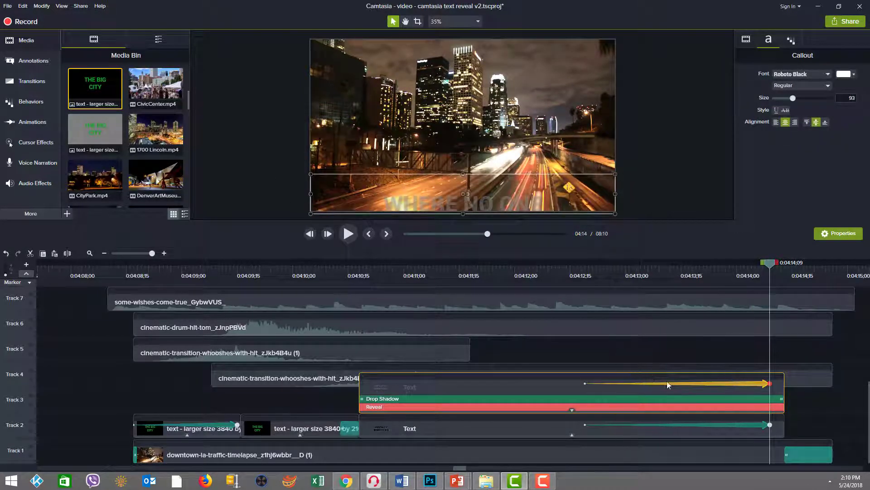
pyautogui.click(660, 181)
pyautogui.scroll(-1, 659, 182)
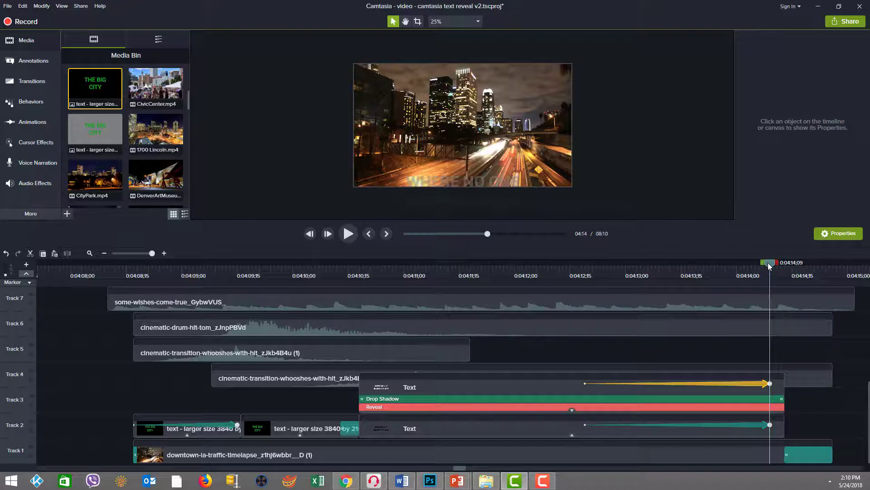
pyautogui.moveTo(770, 265); pyautogui.dragTo(774, 263)
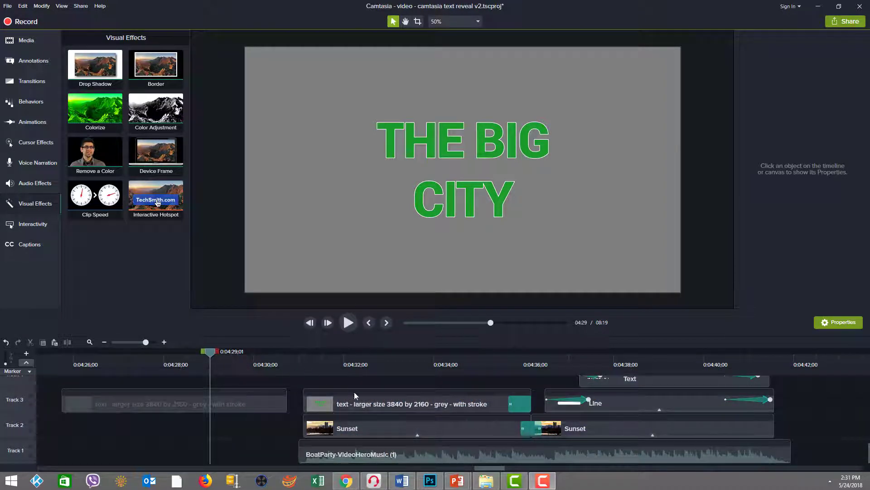
# Move to THE BIG CITY stencil section and select its text clip above the Sunset footage.
pyautogui.click(328, 362)
pyautogui.moveTo(328, 358); pyautogui.dragTo(359, 358)
pyautogui.click(398, 427)
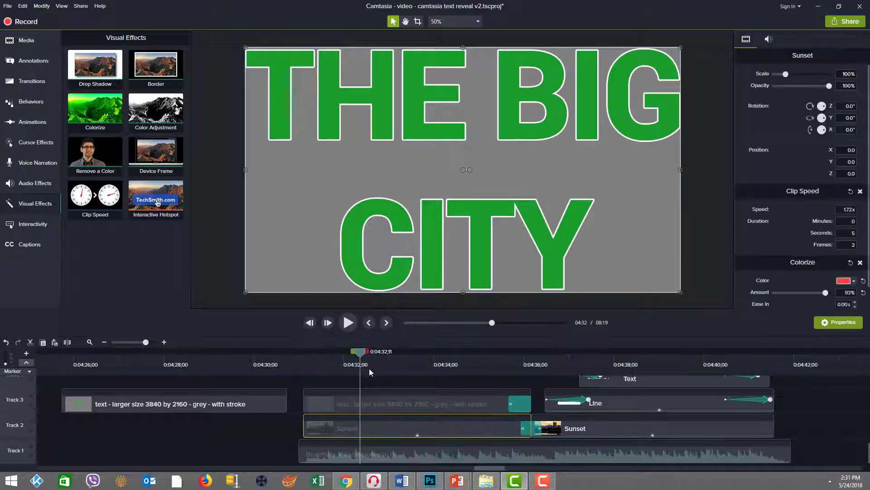
pyautogui.click(384, 402)
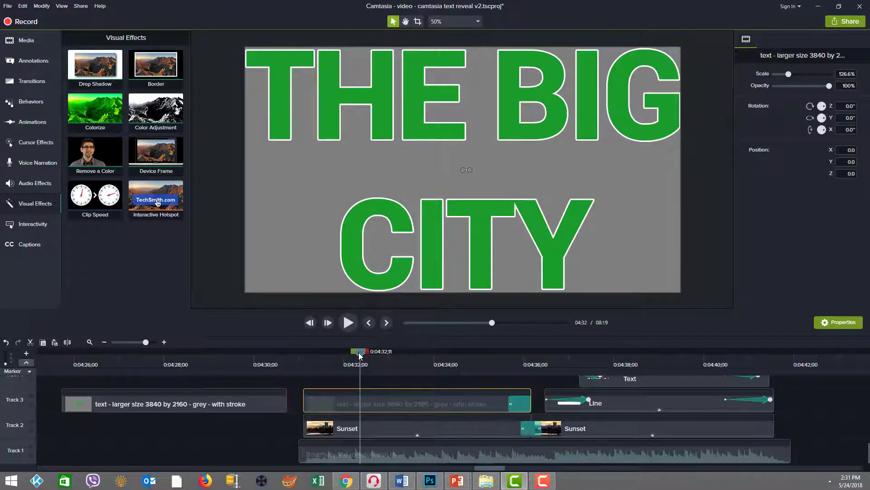
# Key out the green letters with Remove a Color so sunset footage shows through, then add Colorize.
pyautogui.moveTo(104, 156); pyautogui.dragTo(416, 393)
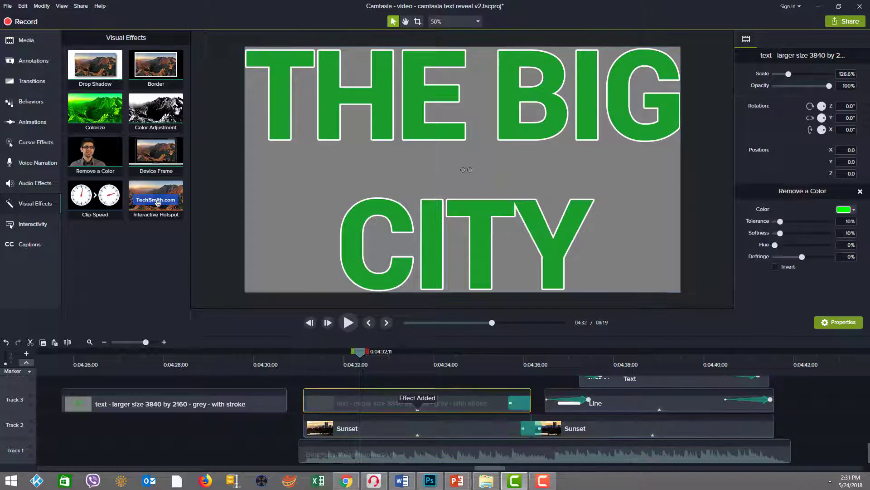
pyautogui.click(854, 209)
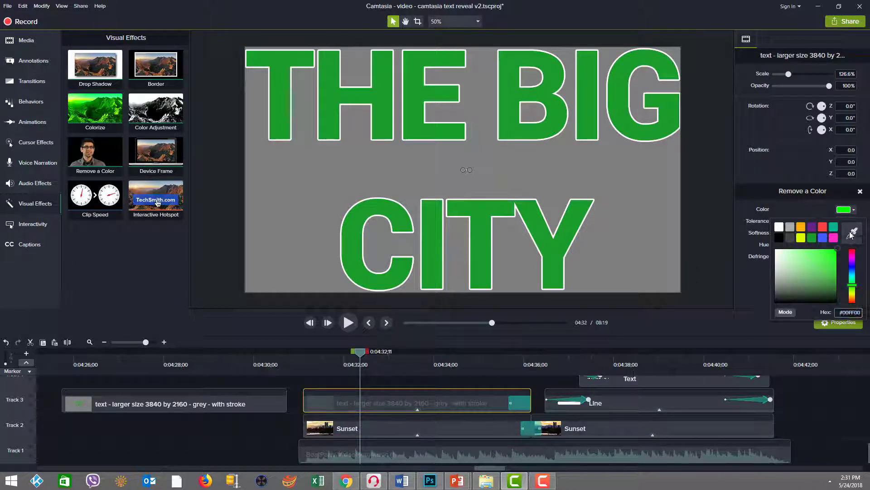
pyautogui.click(850, 231)
pyautogui.click(568, 224)
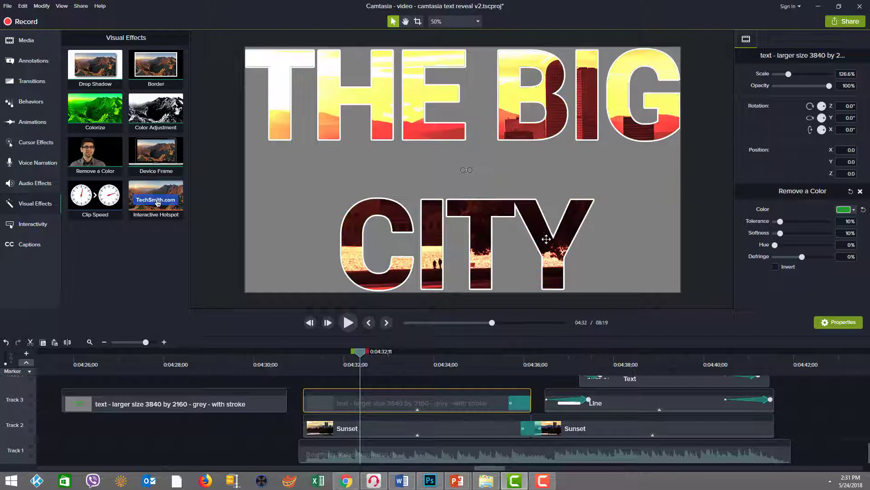
pyautogui.moveTo(360, 355); pyautogui.dragTo(421, 365)
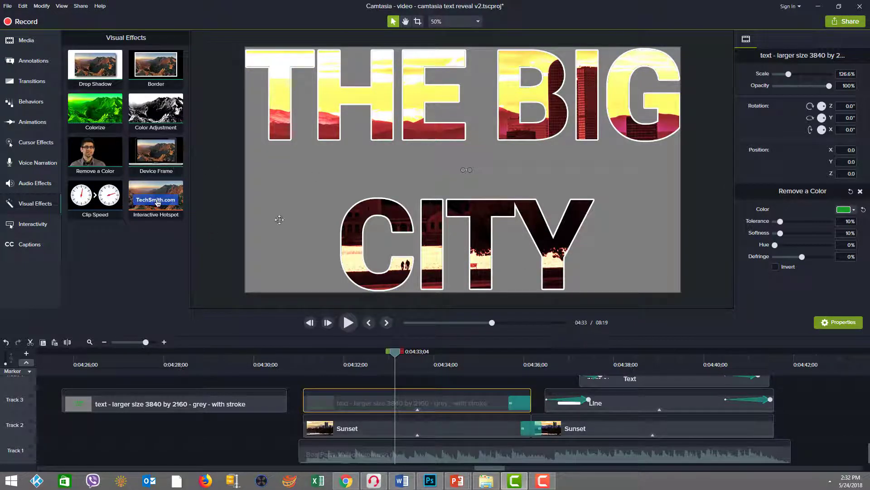
pyautogui.moveTo(97, 113); pyautogui.dragTo(402, 397)
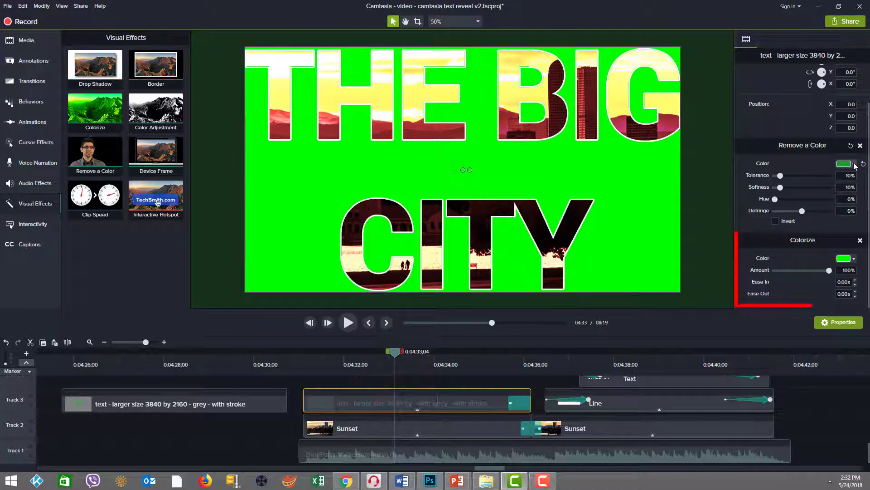
# Set the Colorize color to orange, then to coral red, tinting the background red.
pyautogui.click(854, 259)
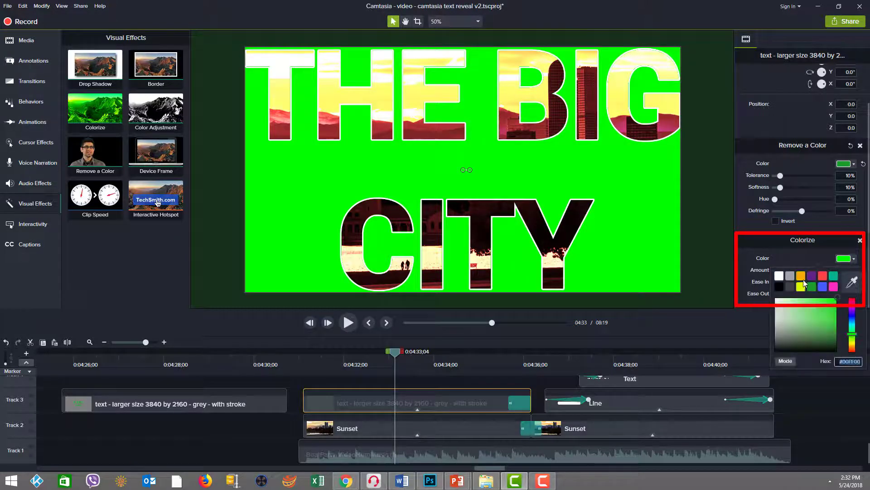
pyautogui.click(801, 276)
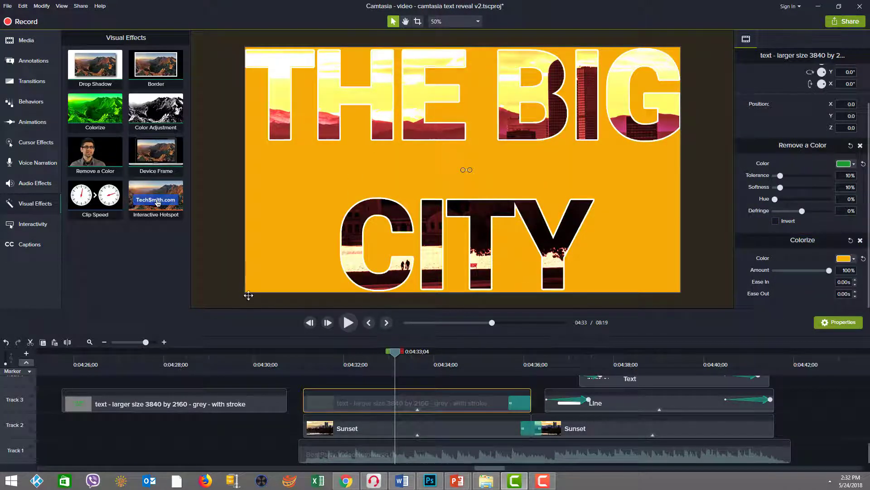
pyautogui.moveTo(389, 358); pyautogui.dragTo(471, 354)
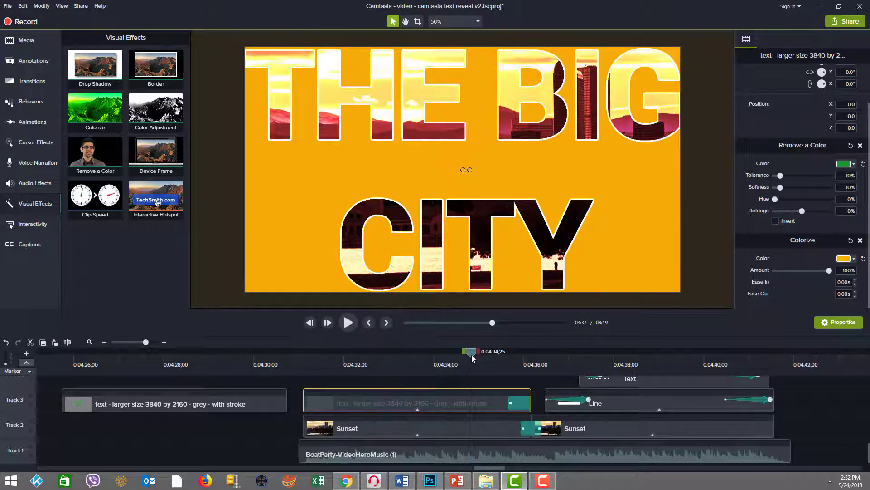
pyautogui.click(854, 259)
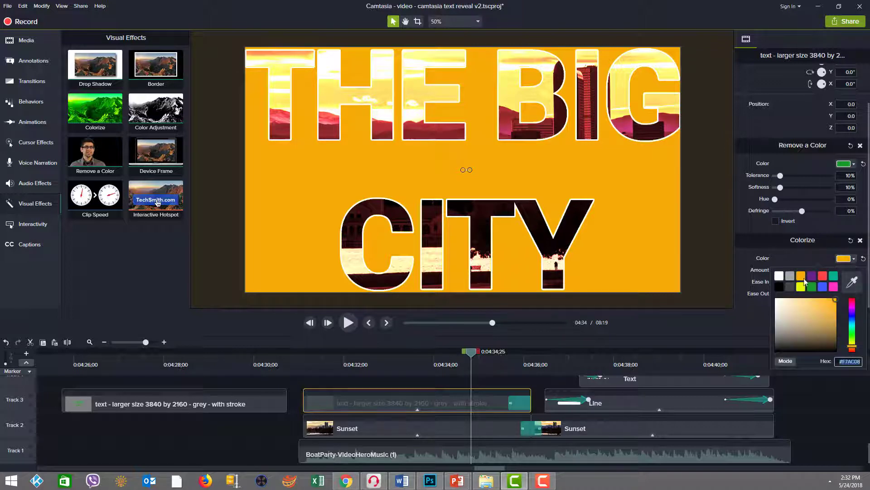
pyautogui.click(822, 276)
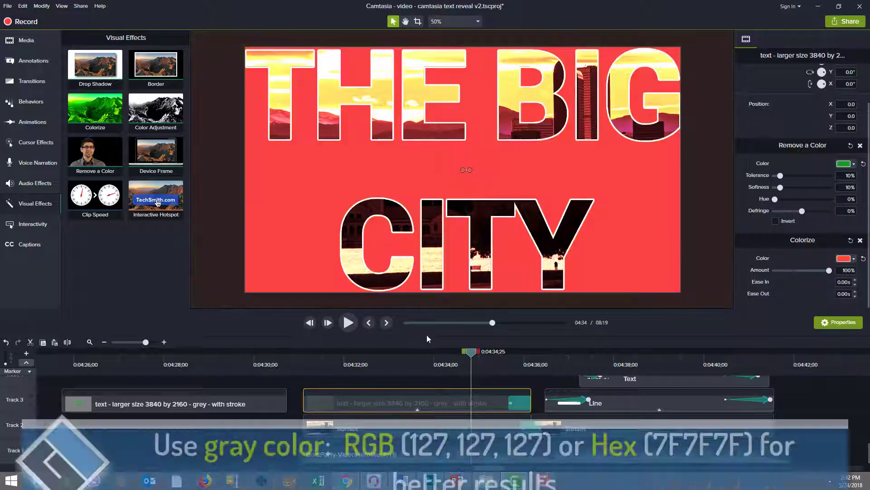
pyautogui.moveTo(470, 352); pyautogui.dragTo(452, 352)
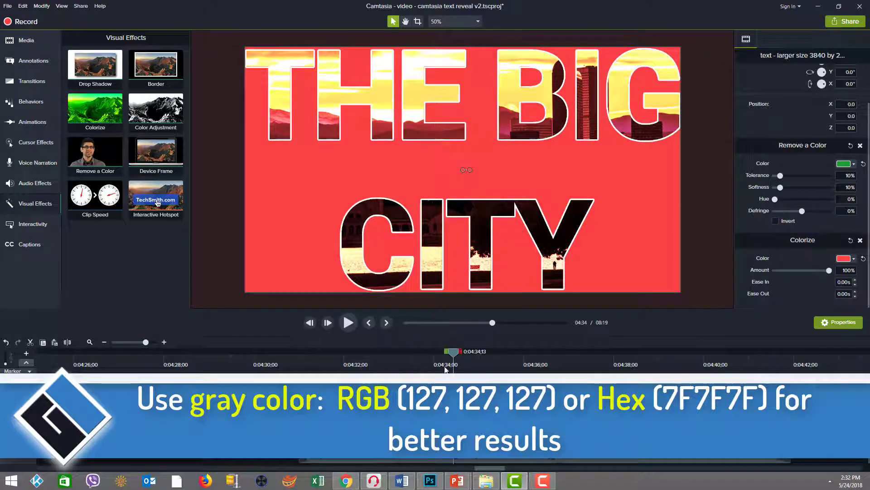
# Try a purple Colorize tint on the Sunset clip, then revert to red and preview it.
pyautogui.click(390, 427)
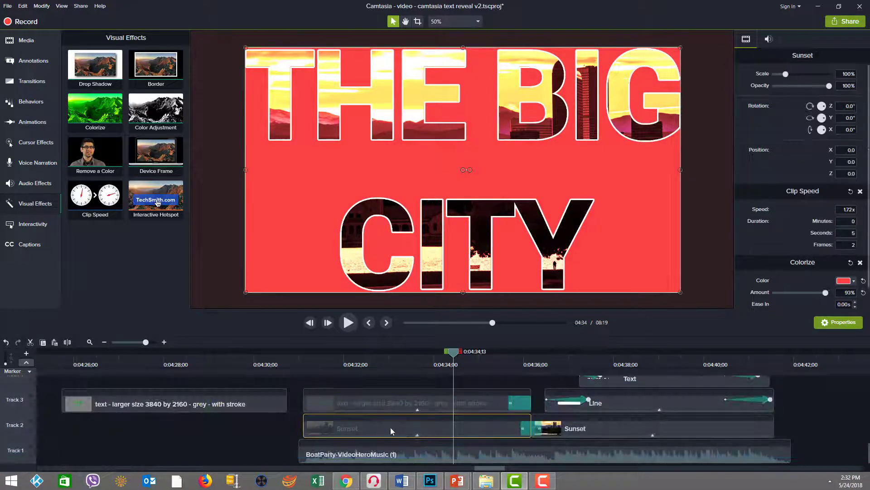
pyautogui.click(417, 436)
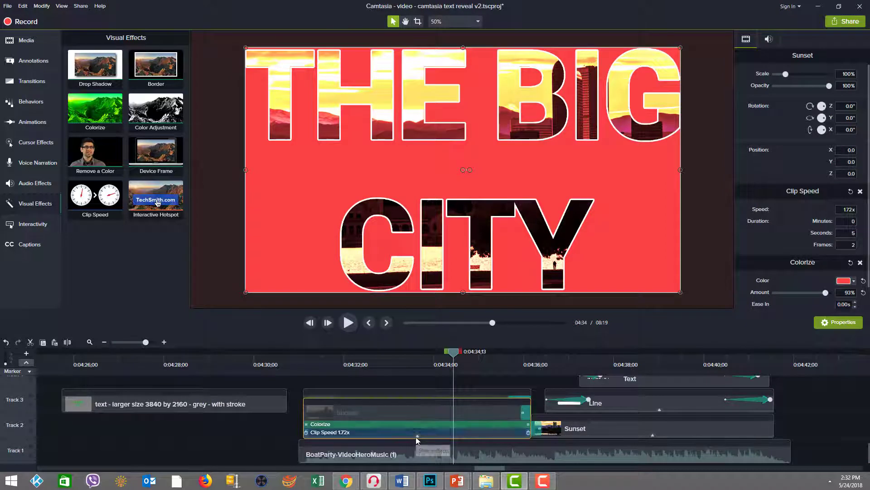
pyautogui.click(390, 423)
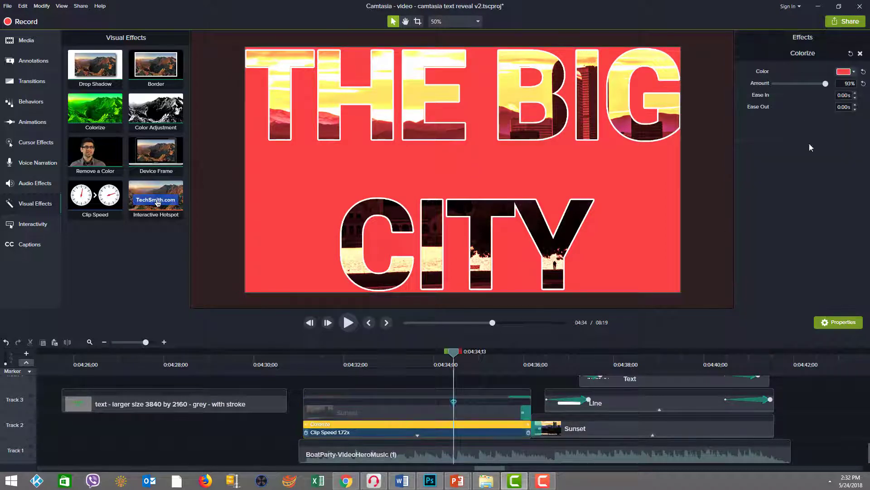
pyautogui.click(855, 73)
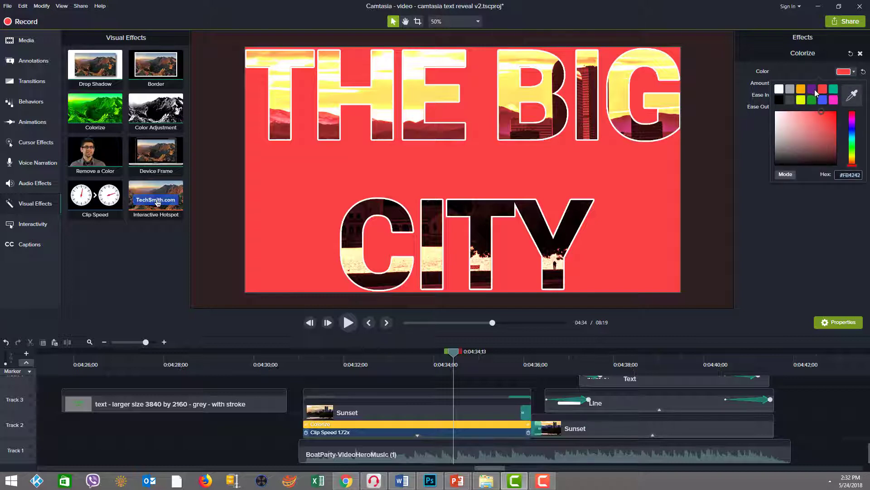
pyautogui.click(815, 88)
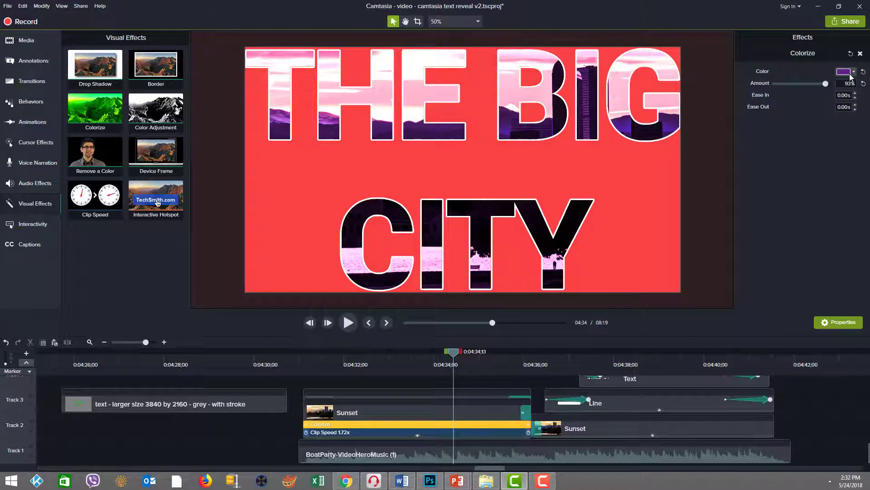
pyautogui.click(844, 73)
pyautogui.click(820, 89)
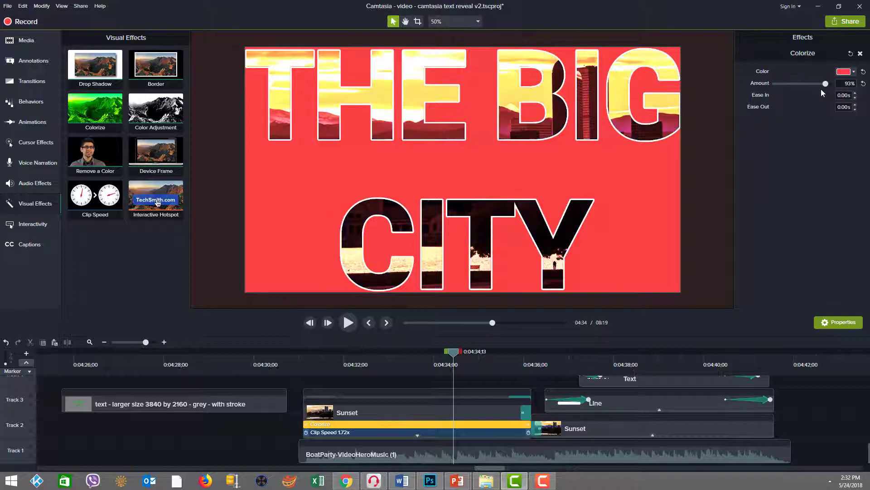
pyautogui.moveTo(453, 352); pyautogui.dragTo(488, 359)
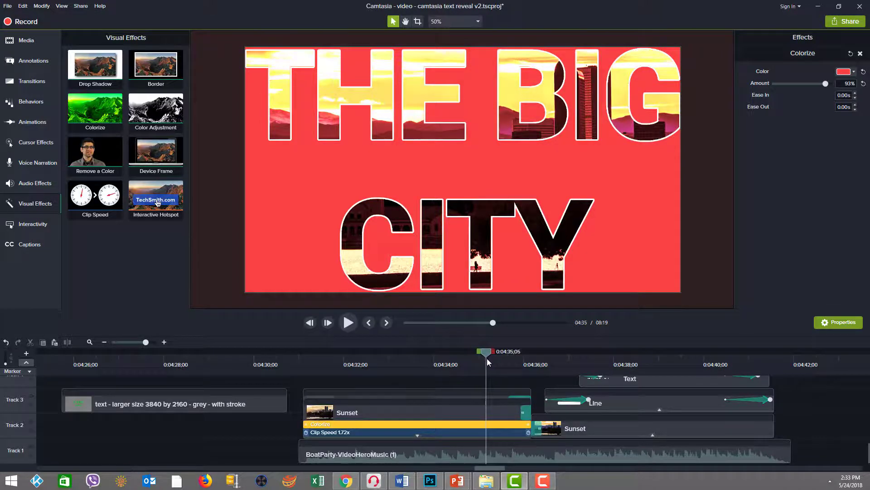
# Review the Clip Speed and Colorize settings, then advance the playhead to AND THE BEAUTIFUL SUNSET!
pyautogui.click(417, 435)
pyautogui.click(376, 434)
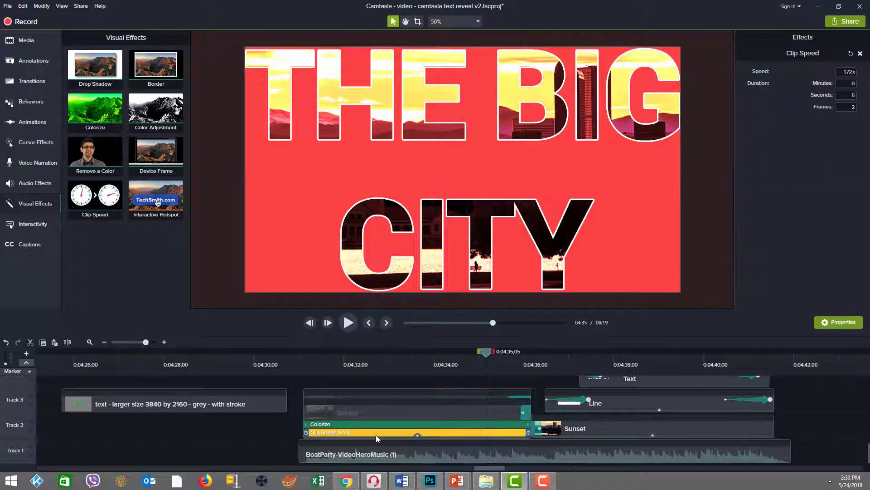
pyautogui.click(415, 426)
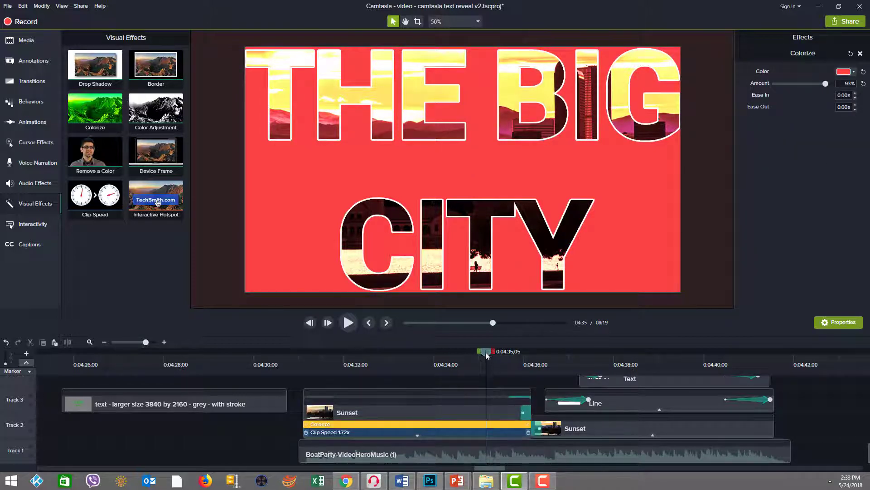
pyautogui.moveTo(487, 352); pyautogui.dragTo(711, 383)
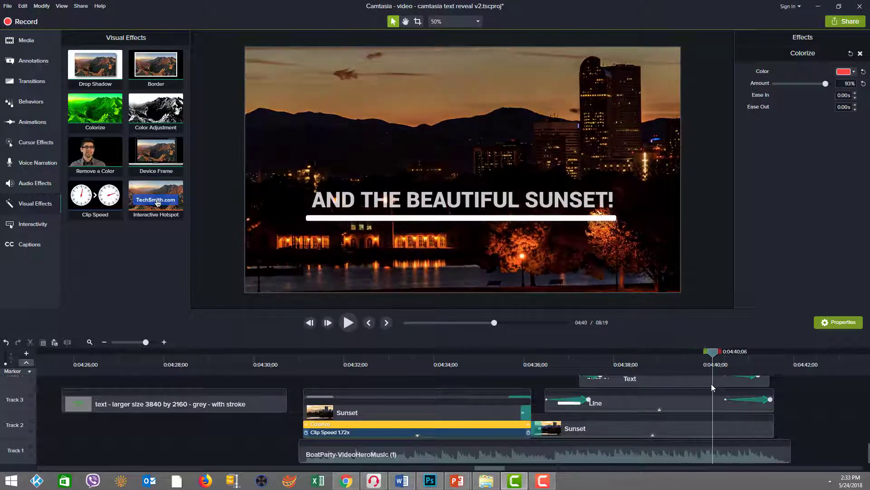
# Select the second Sunset clip on Track 2 to show its 4.19x Clip Speed.
pyautogui.click(654, 437)
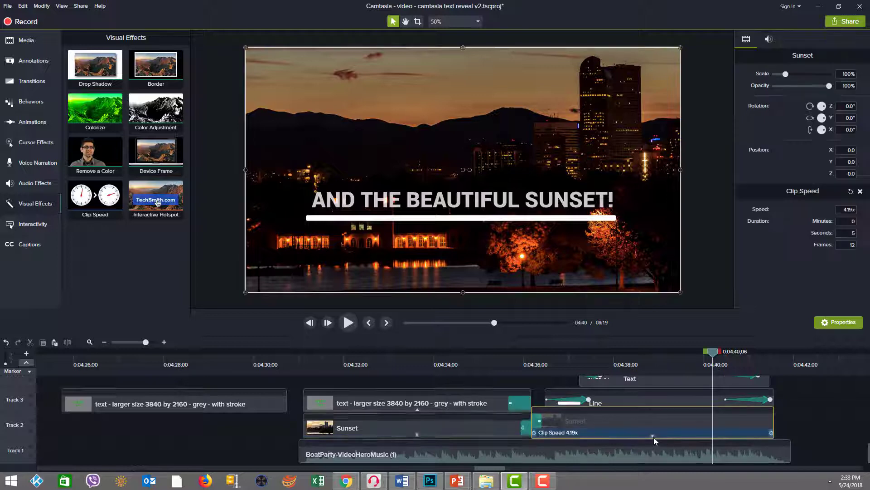